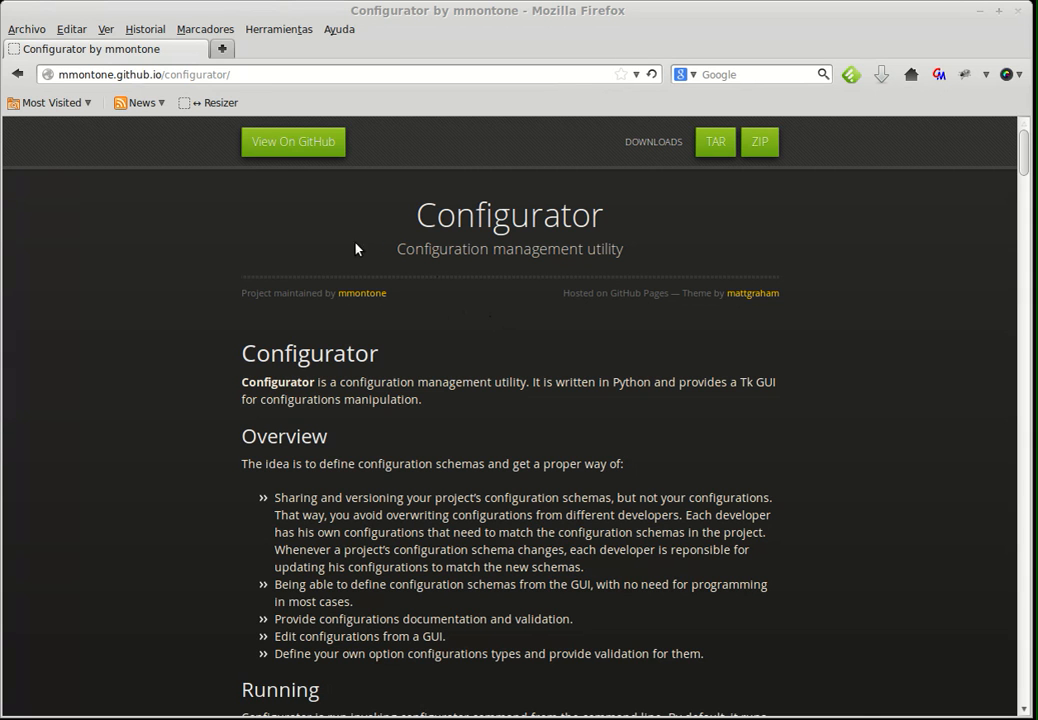
pyautogui.moveTo(231, 74); pyautogui.dragTo(56, 74)
pyautogui.click(765, 142)
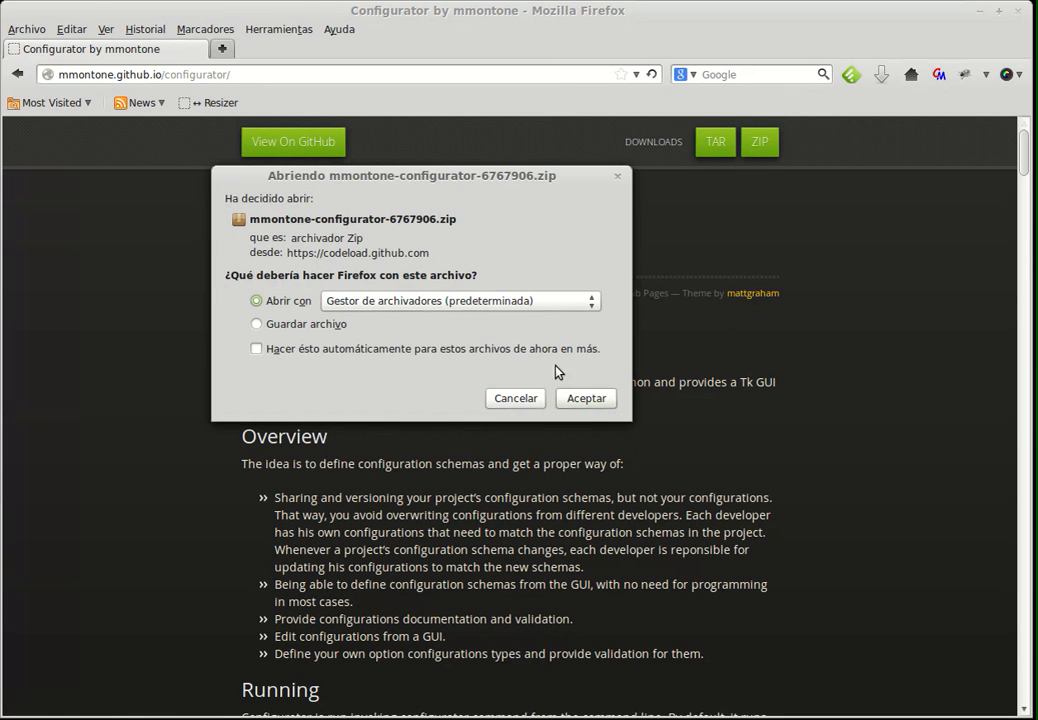
pyautogui.click(516, 398)
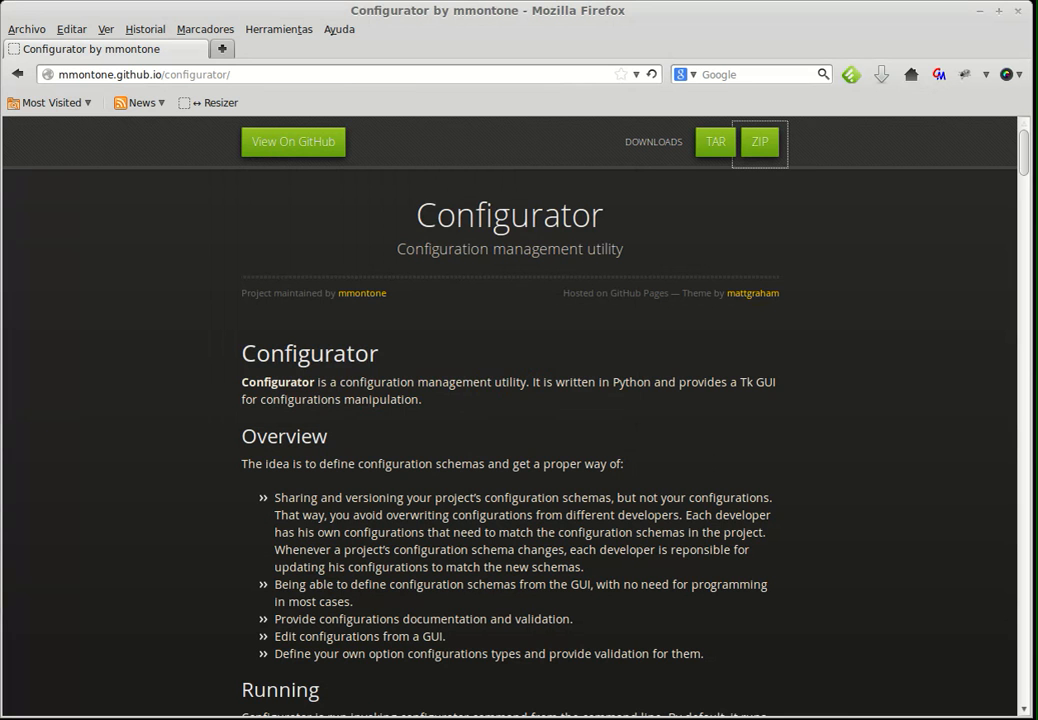
pyautogui.hotkey('alt', 'Tab')
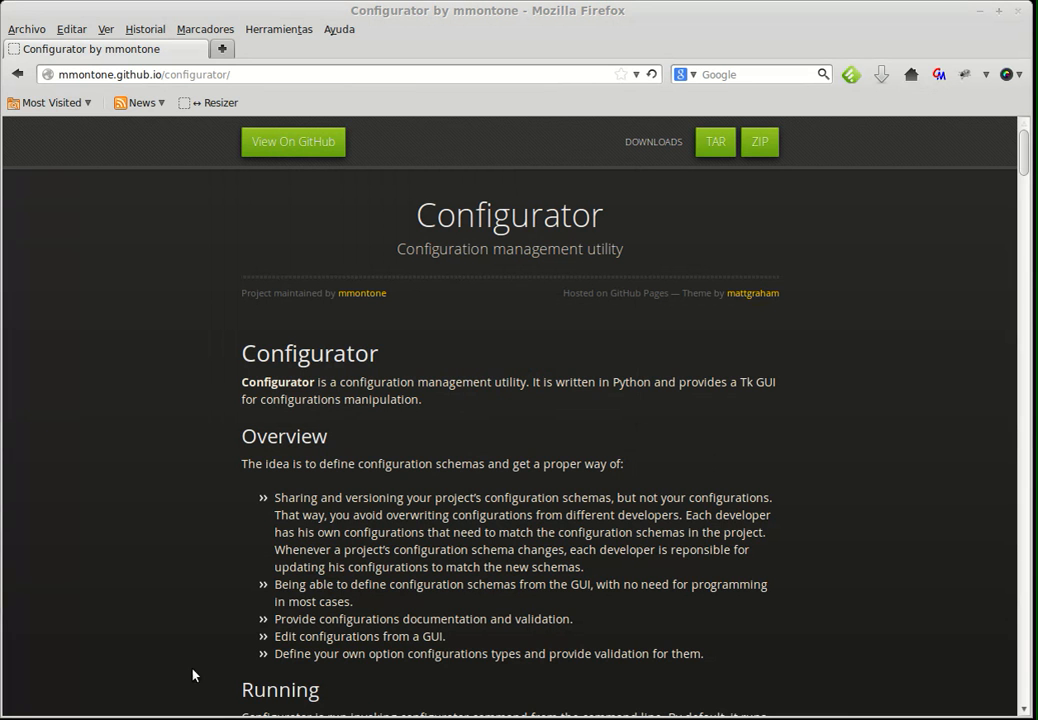
# - Open a Terminal window and change into the configurator directory
pyautogui.press('super')
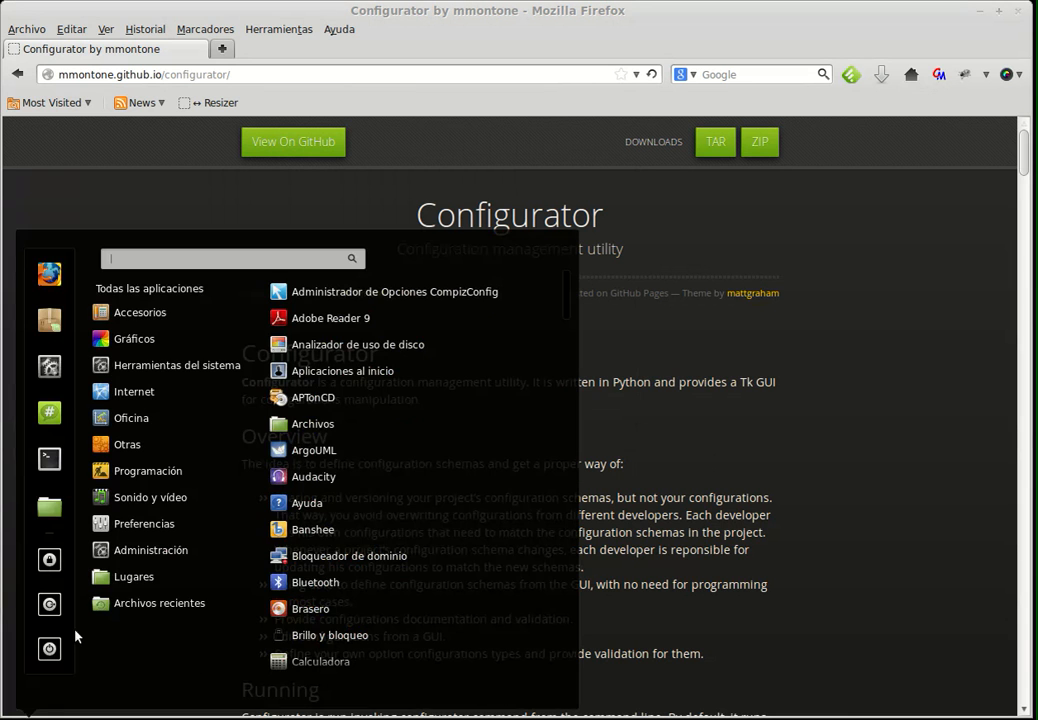
pyautogui.click(43, 460)
pyautogui.write('cd configurator')
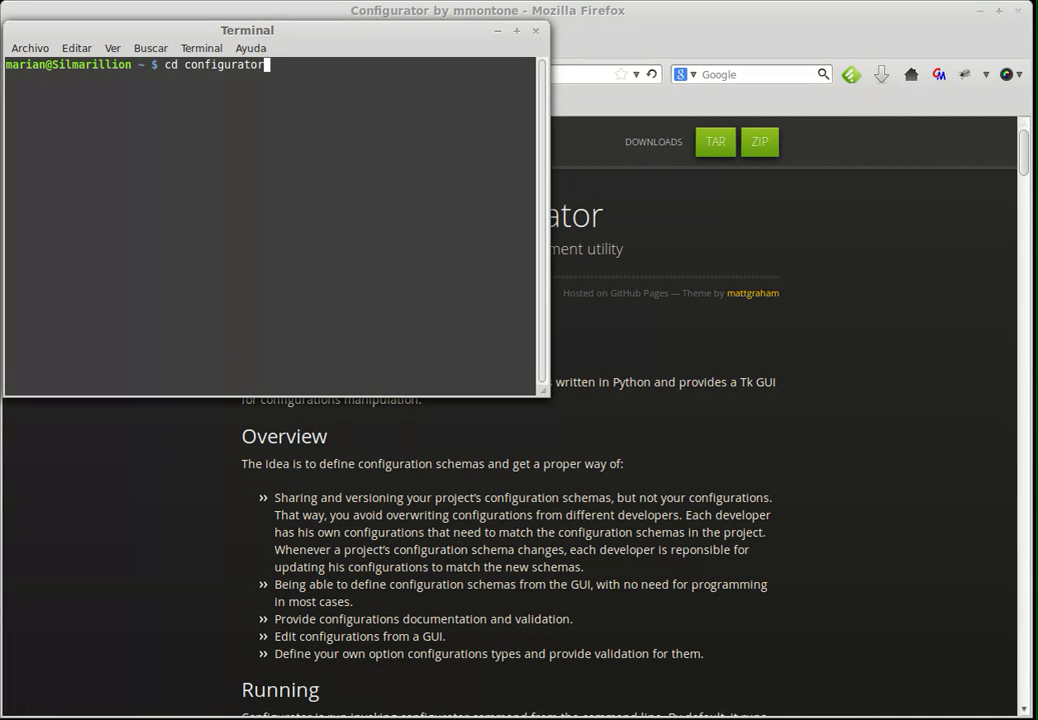
pyautogui.press('Return')
# - Run install.sh with sudo sh and enter the account password to authorize the installation
pyautogui.write('sudo sh')
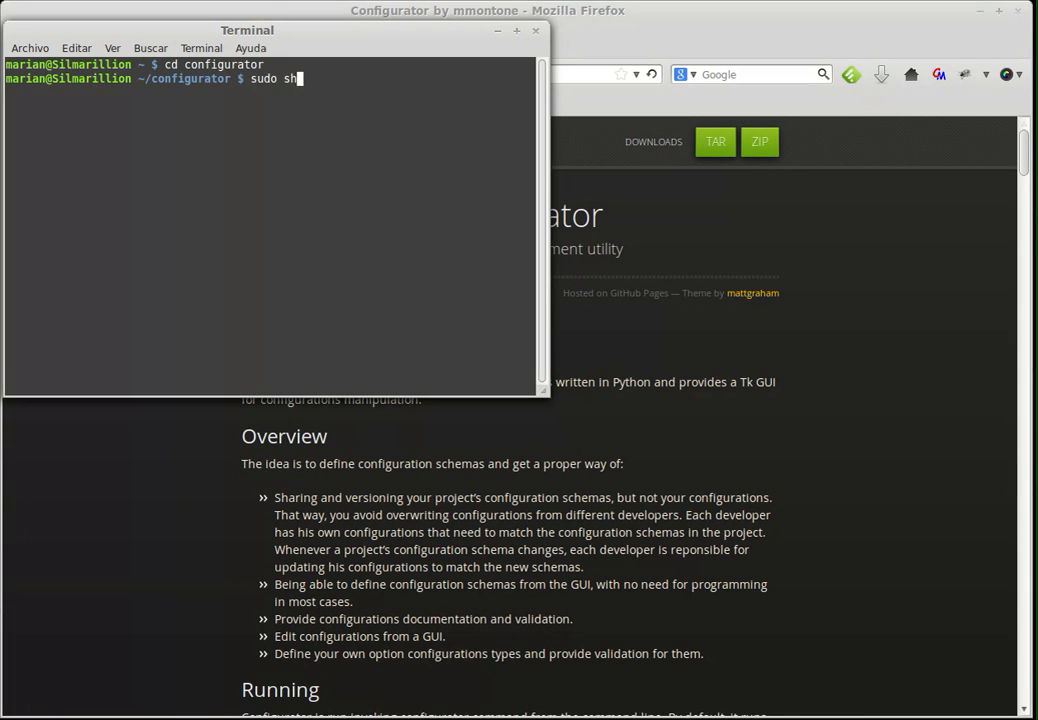
pyautogui.write(' install.sh')
pyautogui.press('Return')
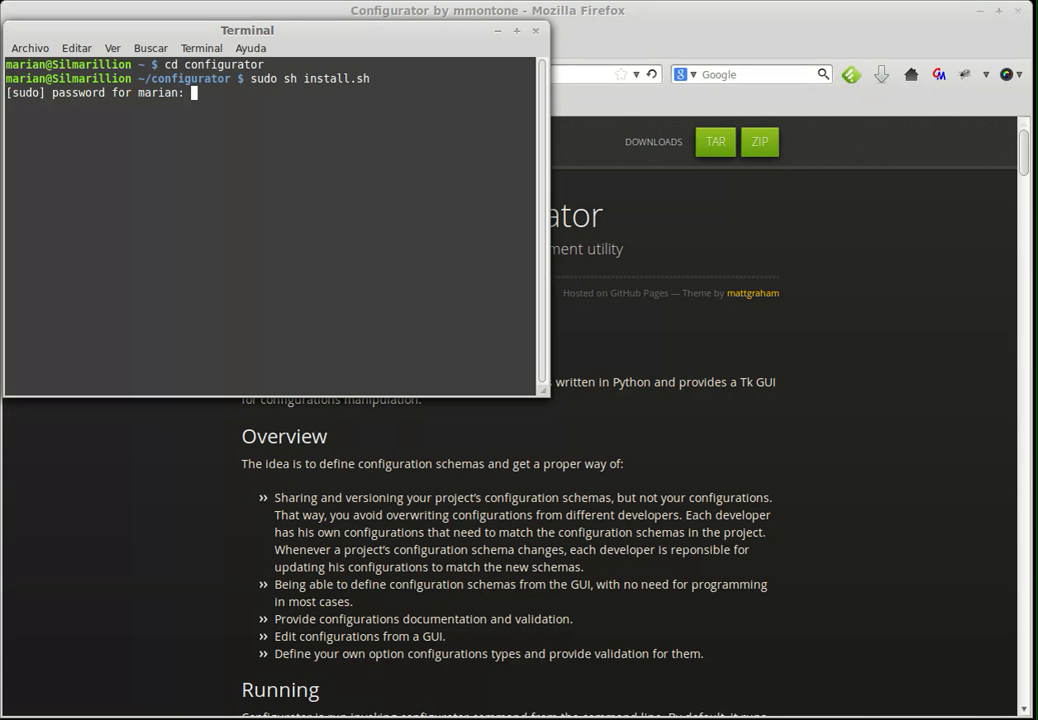
pyautogui.press('Return')
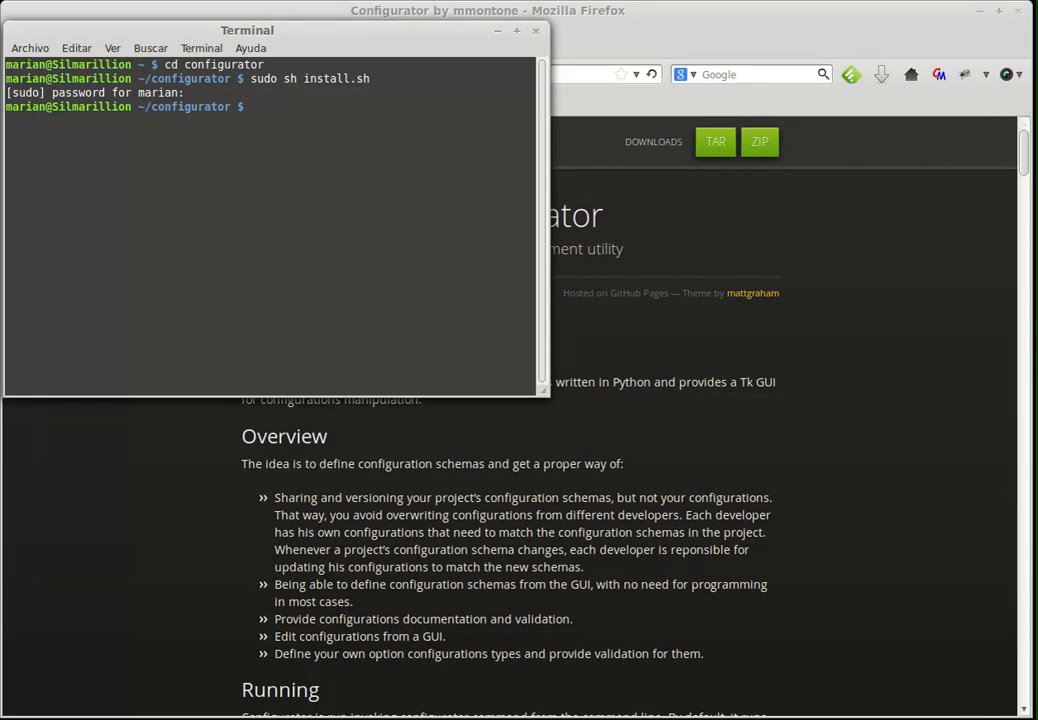
# - Look up the installed path of the configurator command with which
pyautogui.hotkey('alt', 'Tab')
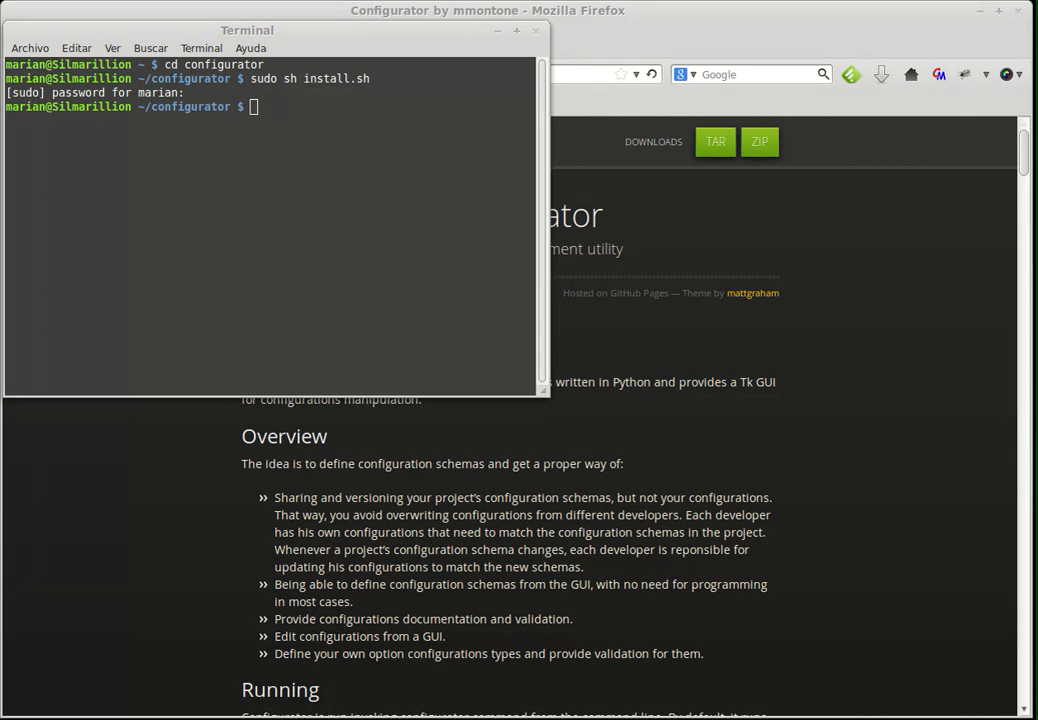
pyautogui.click(305, 283)
pyautogui.write('which c')
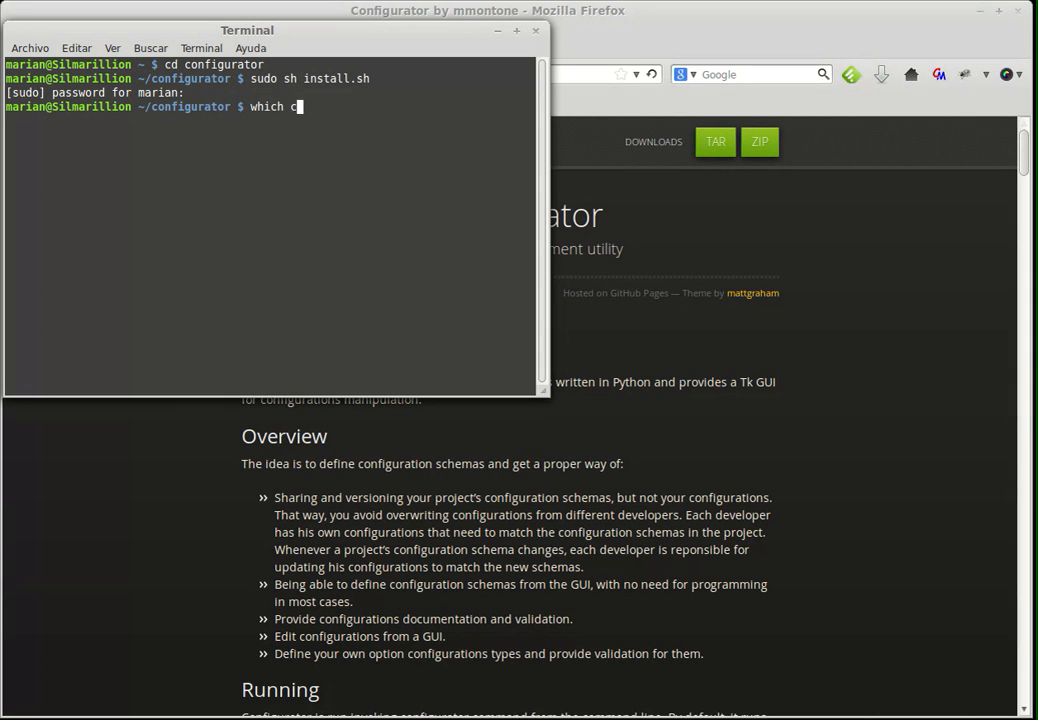
pyautogui.write('onfigurator')
pyautogui.press('Return')
# - Display the configurator command's --help text and make the terminal window taller to read the options
pyautogui.write('configura')
pyautogui.write('tor --help')
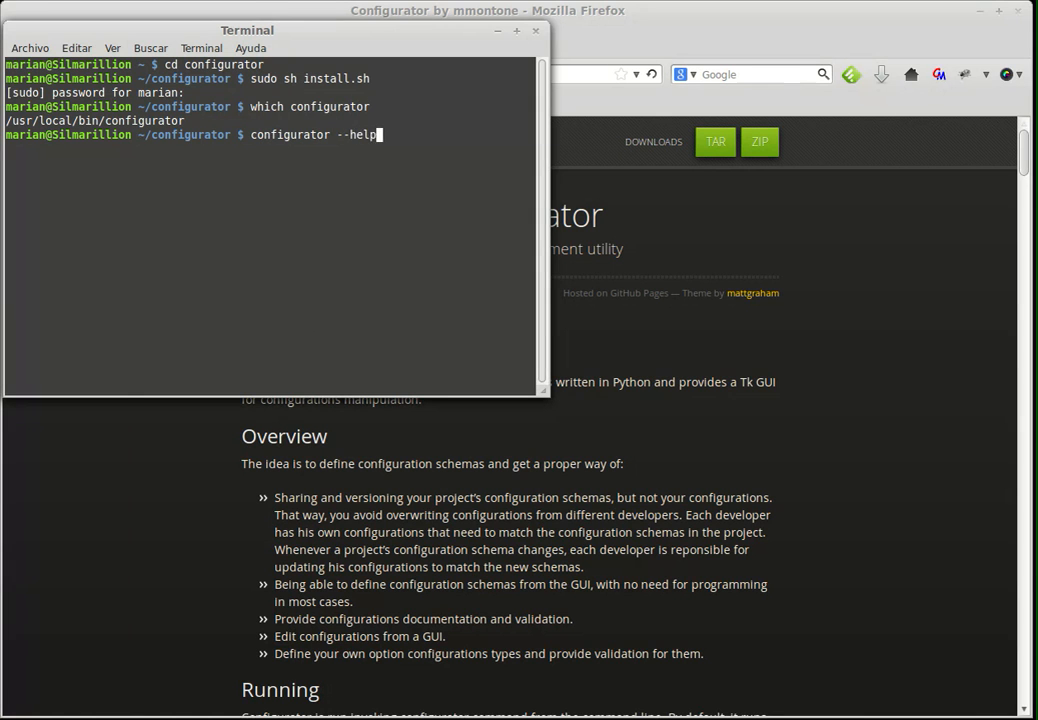
pyautogui.press('Return')
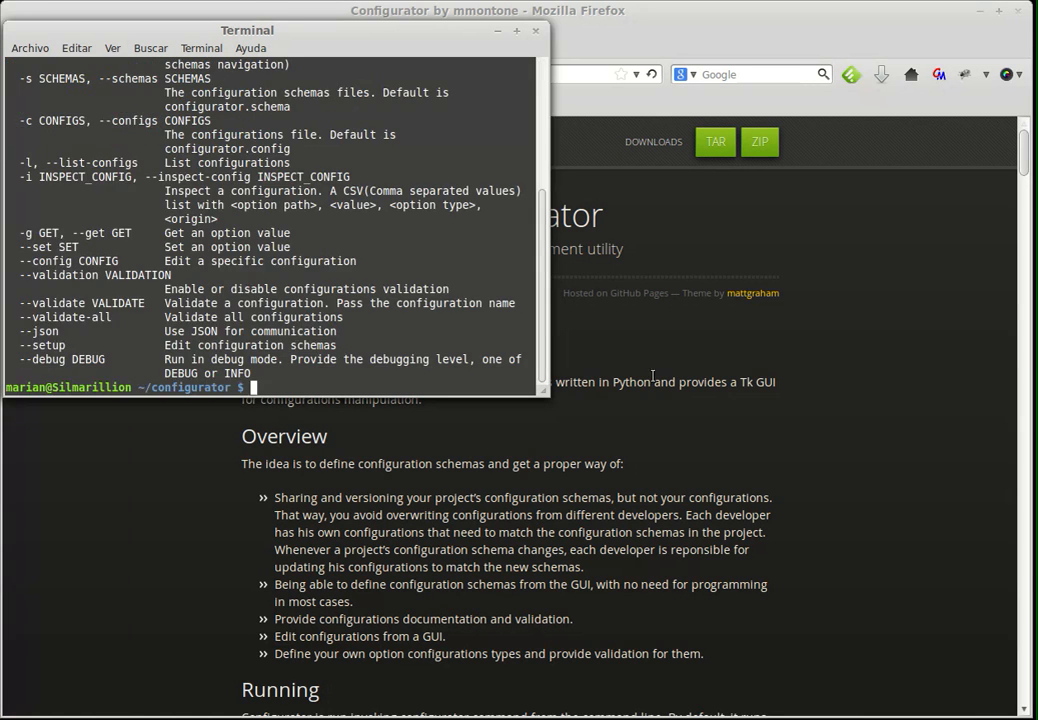
pyautogui.hotkey('alt', 'Tab')
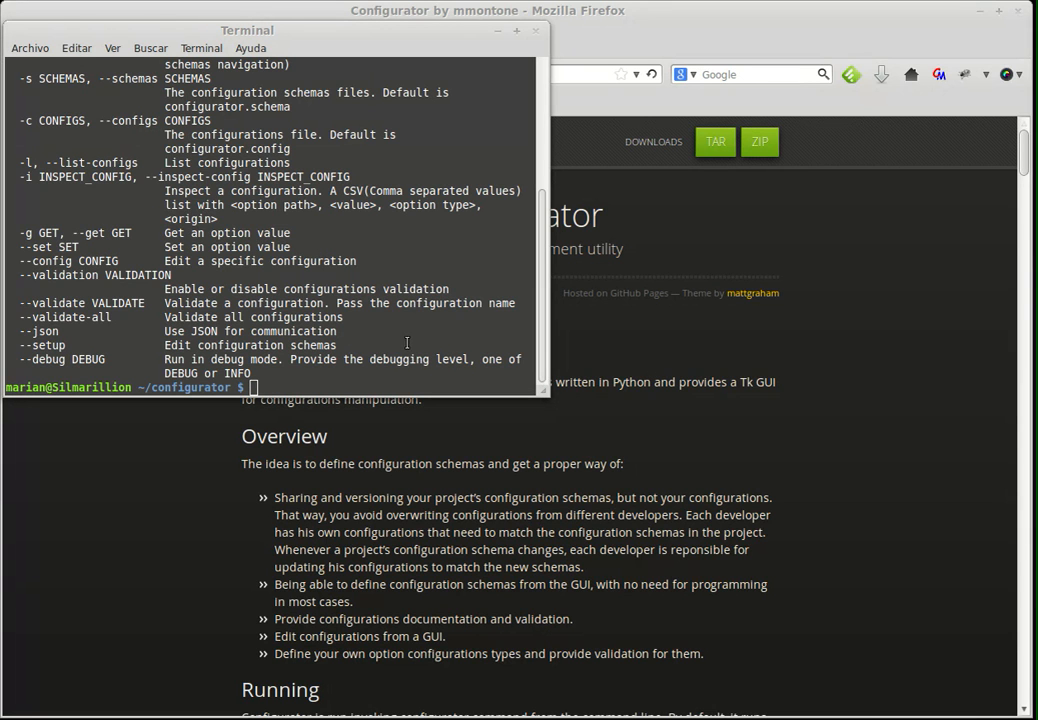
pyautogui.moveTo(405, 398); pyautogui.dragTo(413, 507)
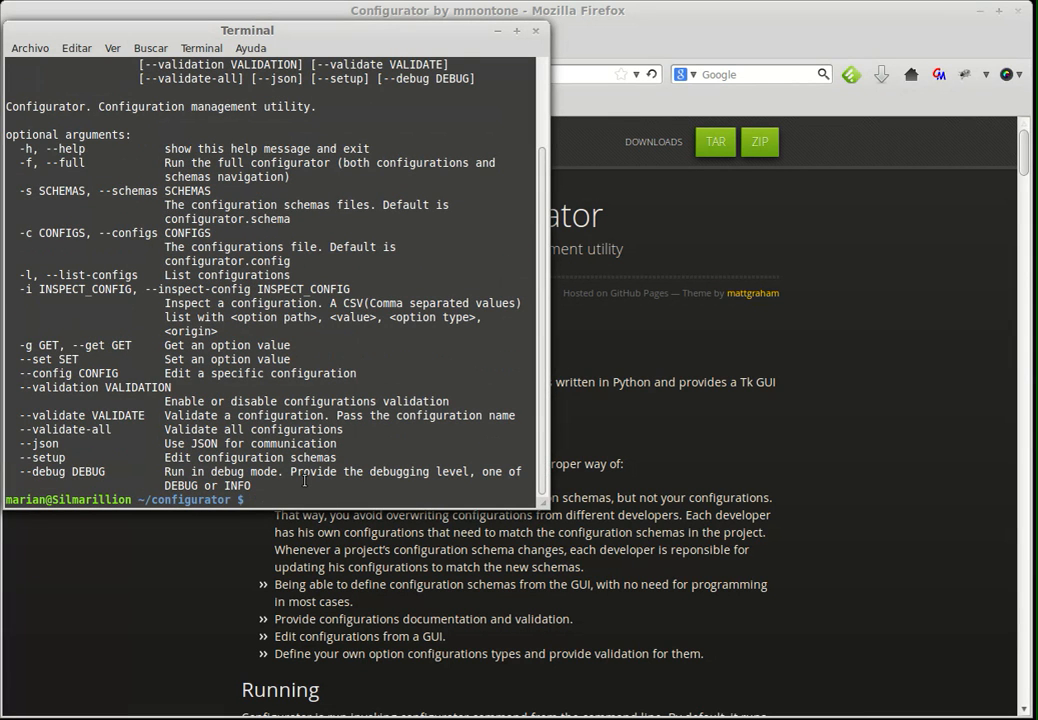
pyautogui.press('Return')
pyautogui.press('Return')
# - Go up to the parent directory and create a new directory named myproject
pyautogui.write('cd ..')
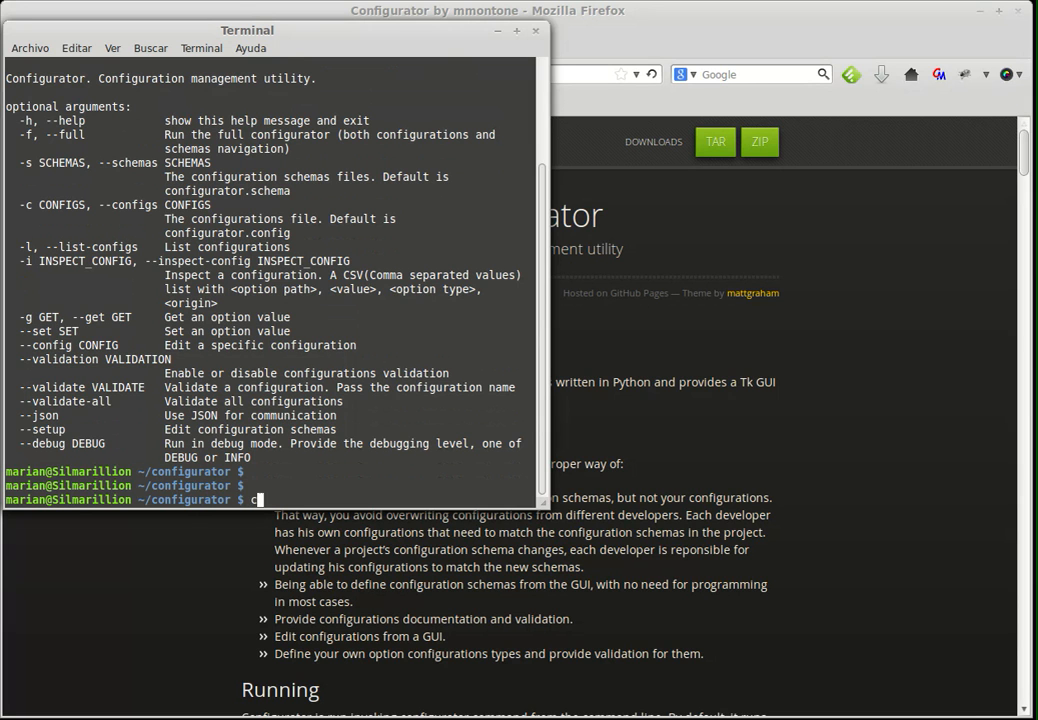
pyautogui.press('Return')
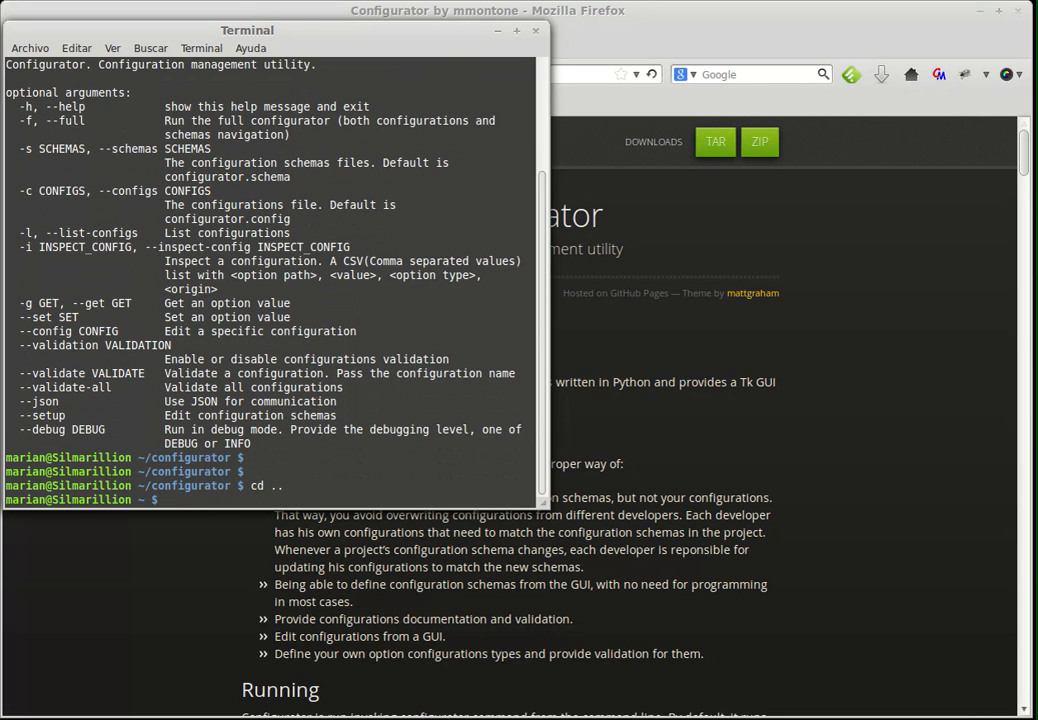
pyautogui.press('Return')
pyautogui.write('mkdir ')
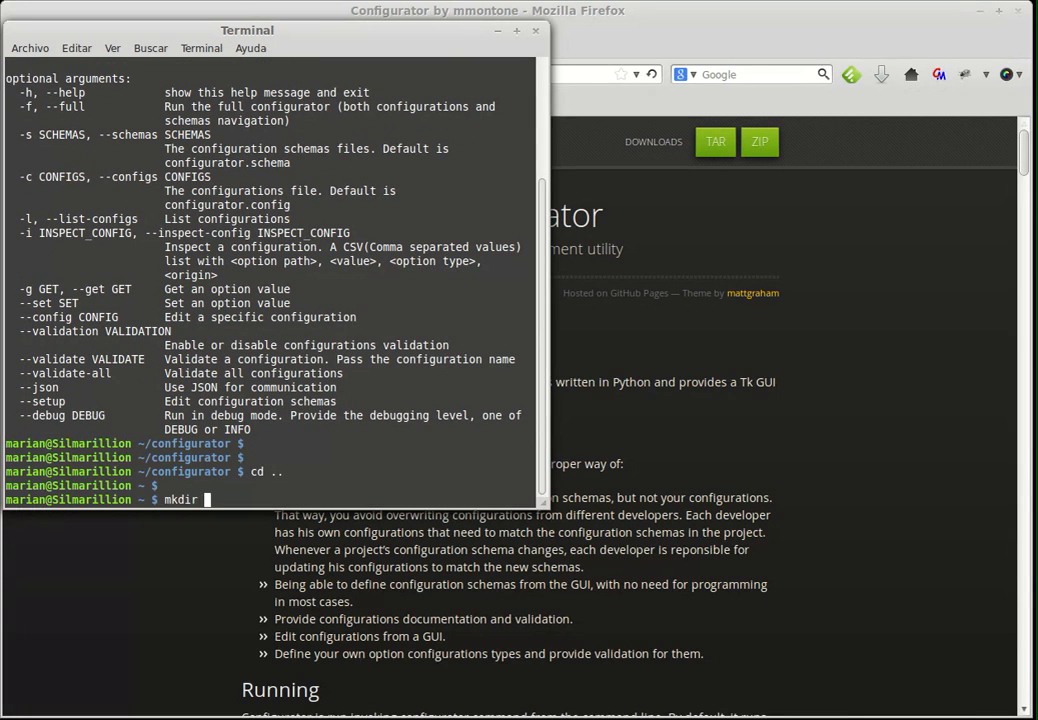
pyautogui.write('myproject')
pyautogui.press('Return')
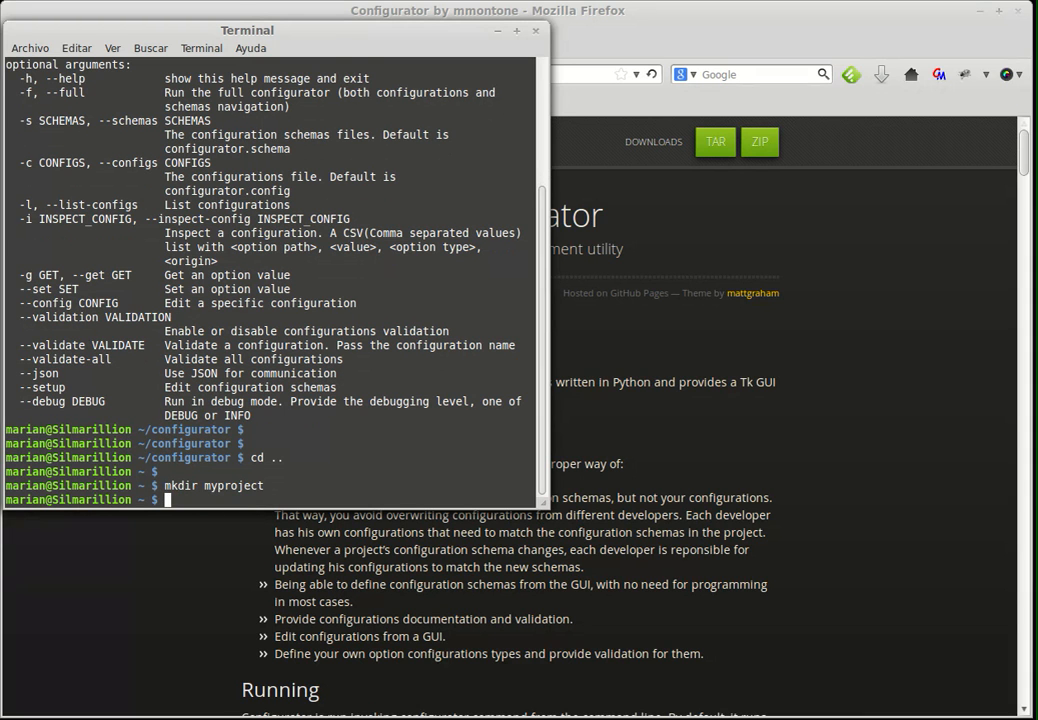
# - Change into the myproject directory and launch the schema editor with configurator --setup
pyautogui.press('Return')
pyautogui.write('cd myproj')
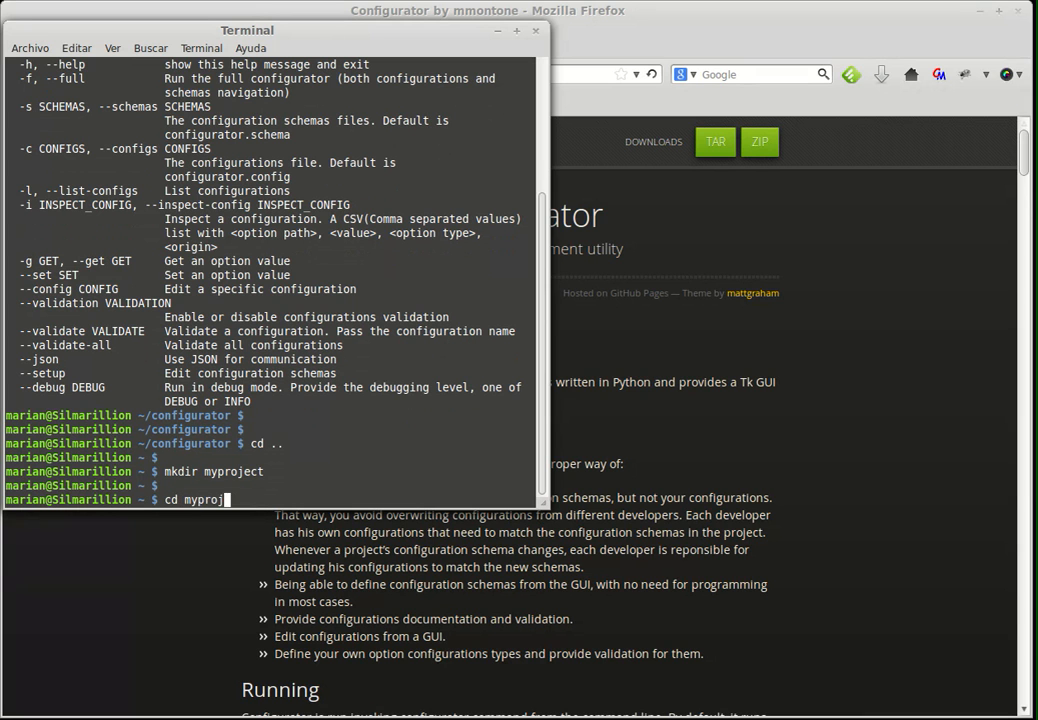
pyautogui.press('Tab')
pyautogui.press('Return')
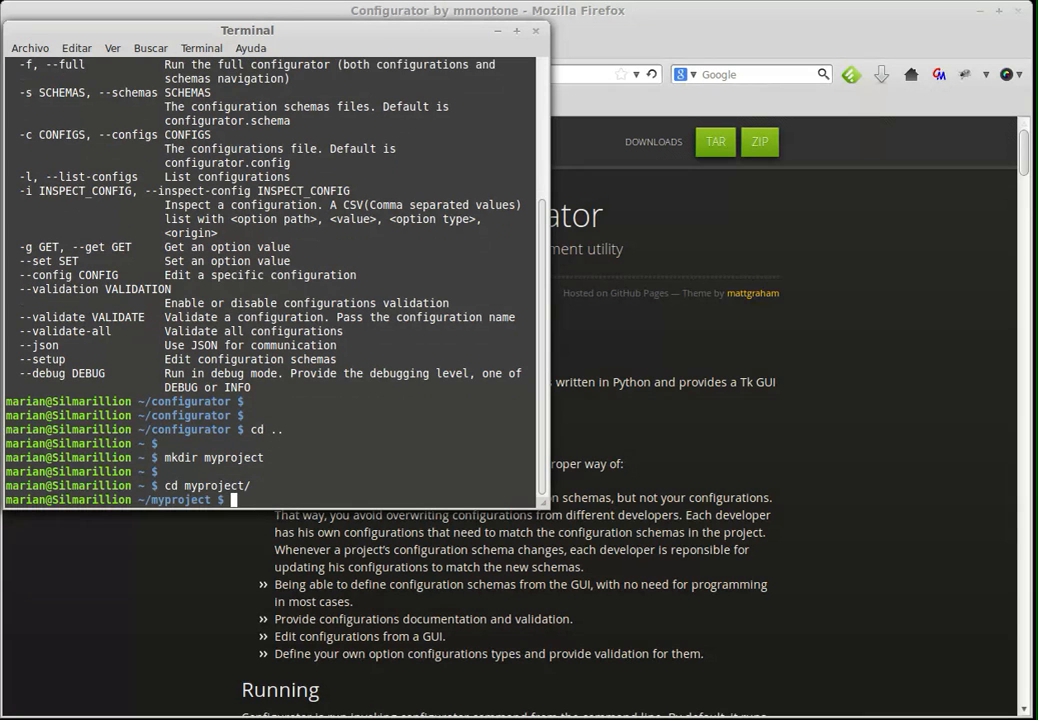
pyautogui.press('Return')
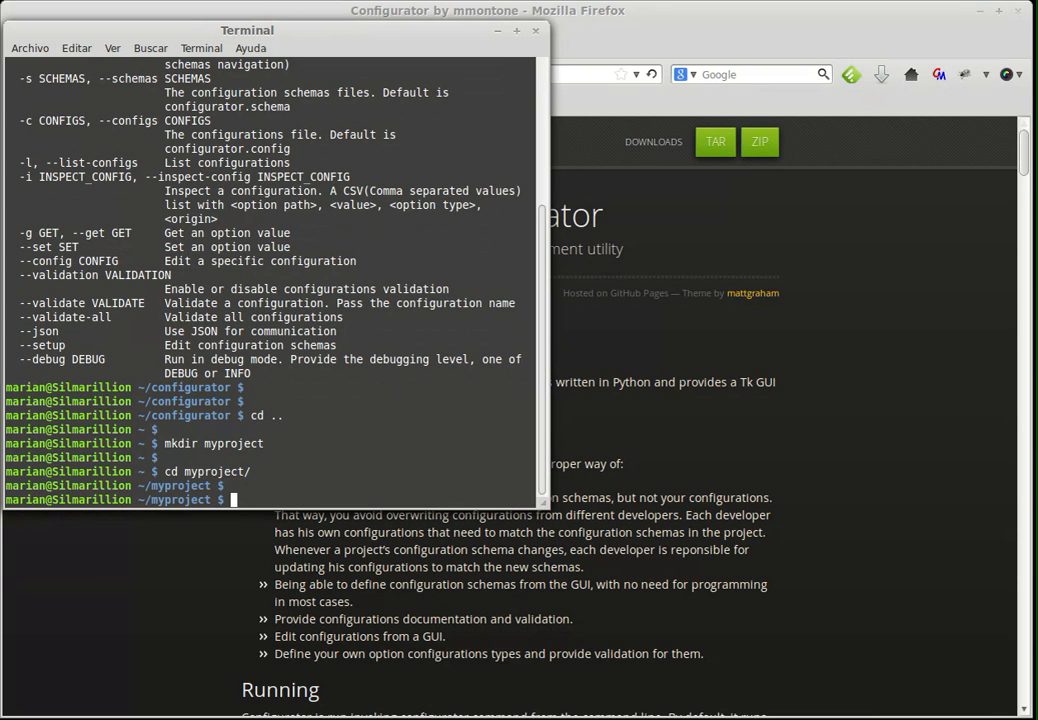
pyautogui.write('configurator --setup')
pyautogui.press('Return')
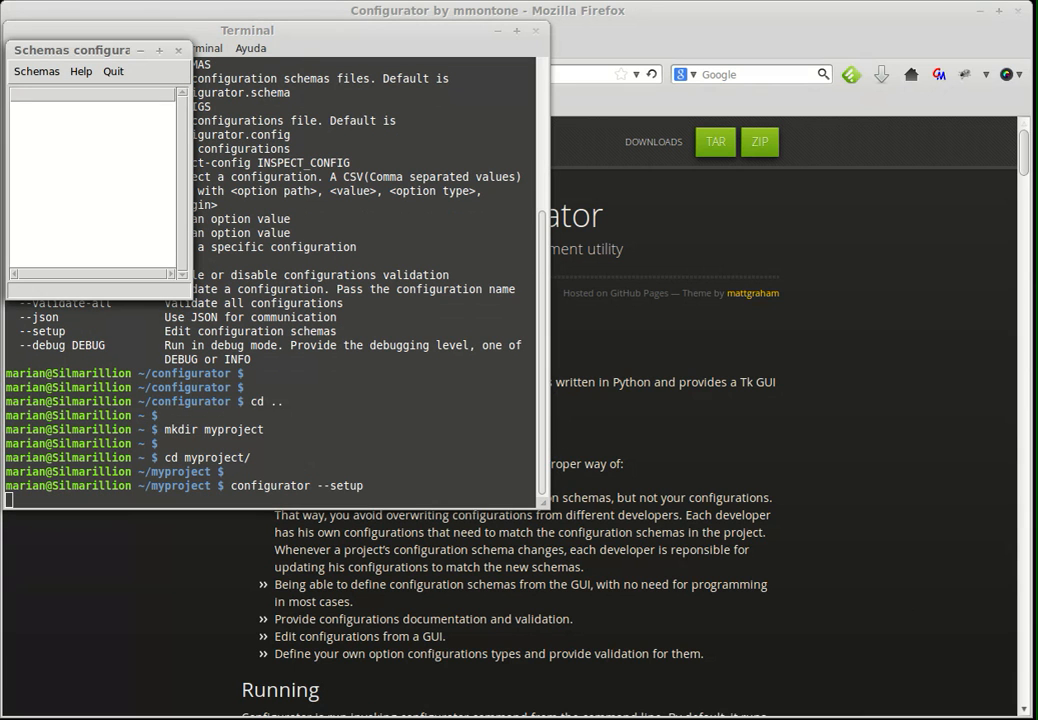
# - Create a configuration schema named App with the documentation "App configuration"
pyautogui.click(30, 72)
pyautogui.click(24, 106)
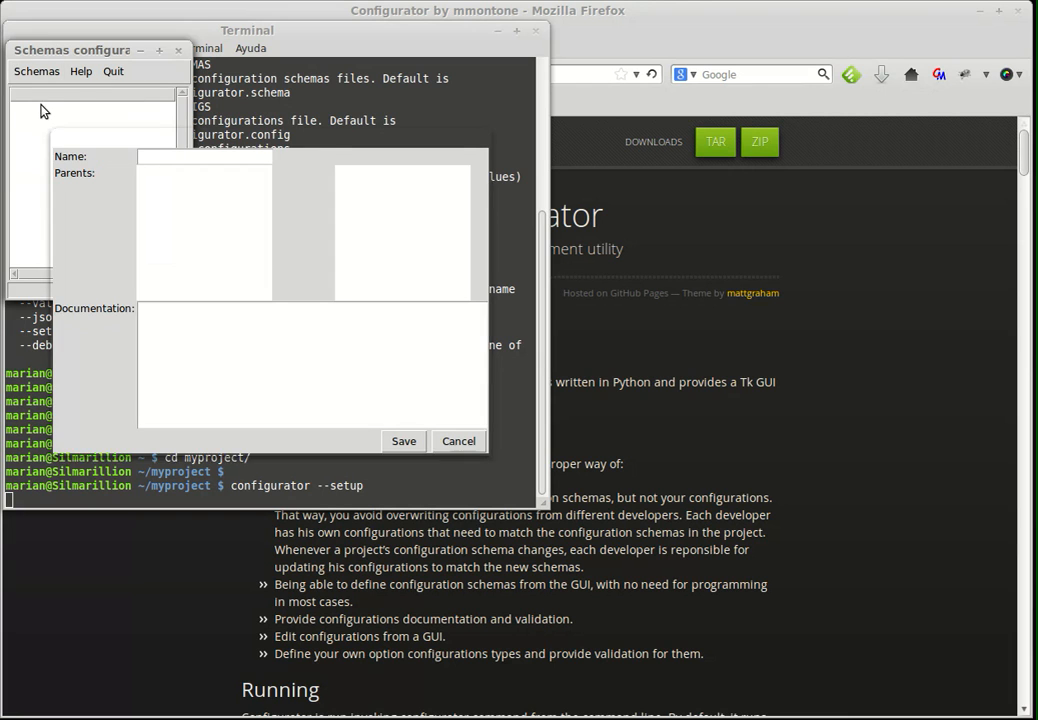
pyautogui.click(161, 157)
pyautogui.write('Ap')
pyautogui.click(209, 337)
pyautogui.write('App configuration')
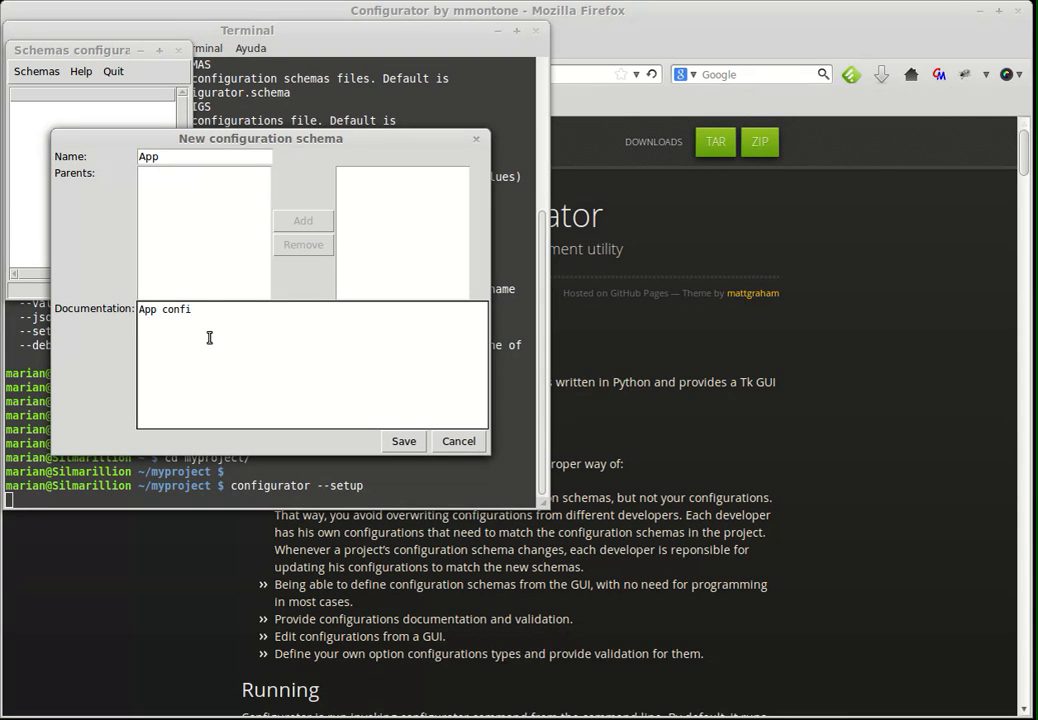
pyautogui.click(404, 441)
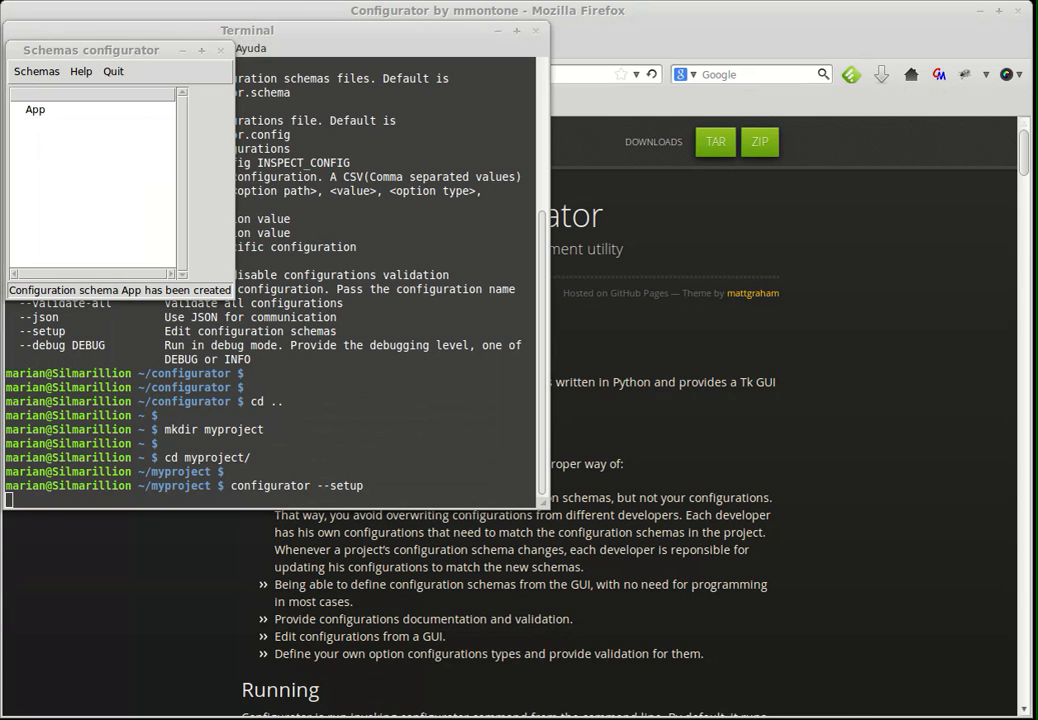
# - Add a section named Database to the App schema with the documentation "Database configuration"
pyautogui.click(45, 111)
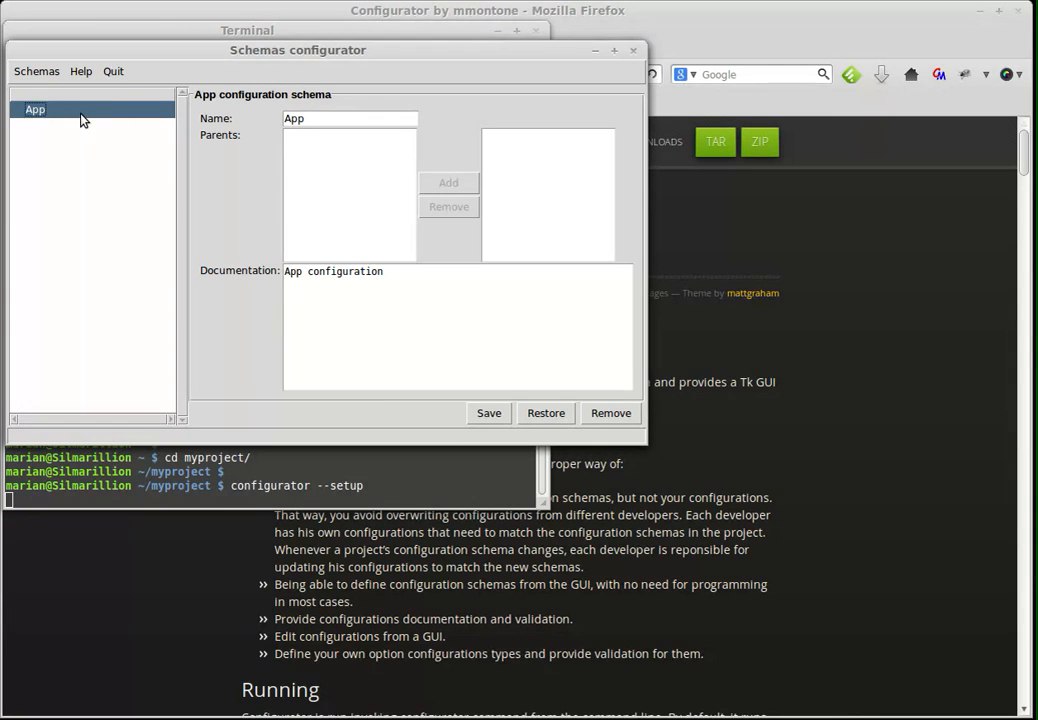
pyautogui.rightClick(80, 116)
pyautogui.click(74, 131)
pyautogui.click(175, 152)
pyautogui.write('Database')
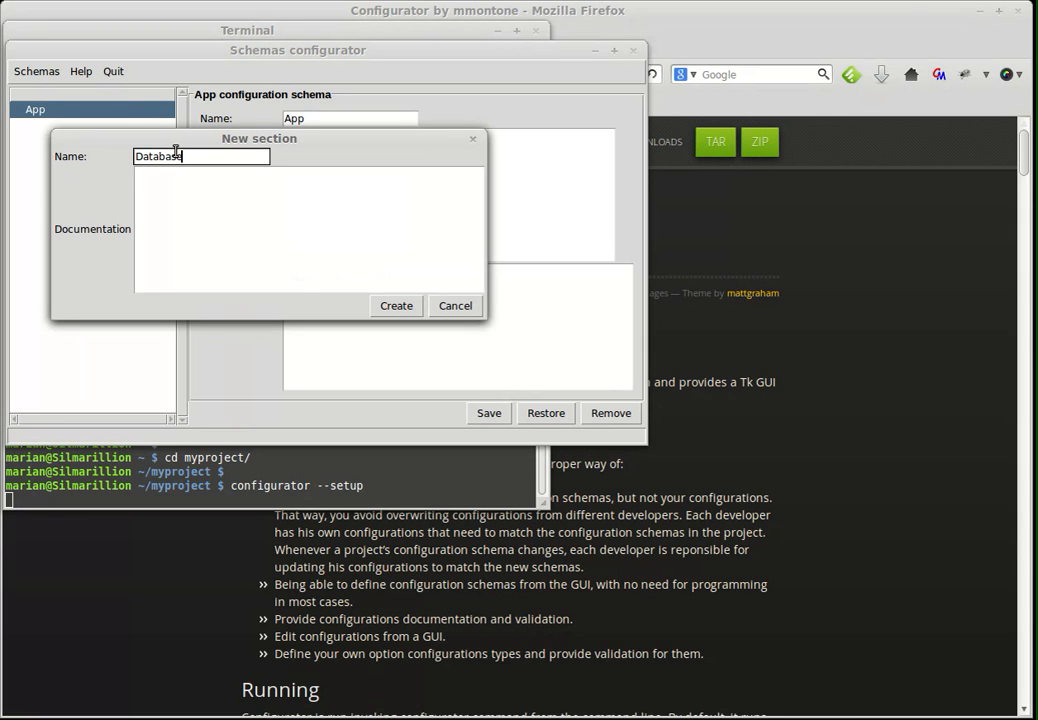
pyautogui.click(199, 204)
pyautogui.write('Database configuration')
pyautogui.click(390, 306)
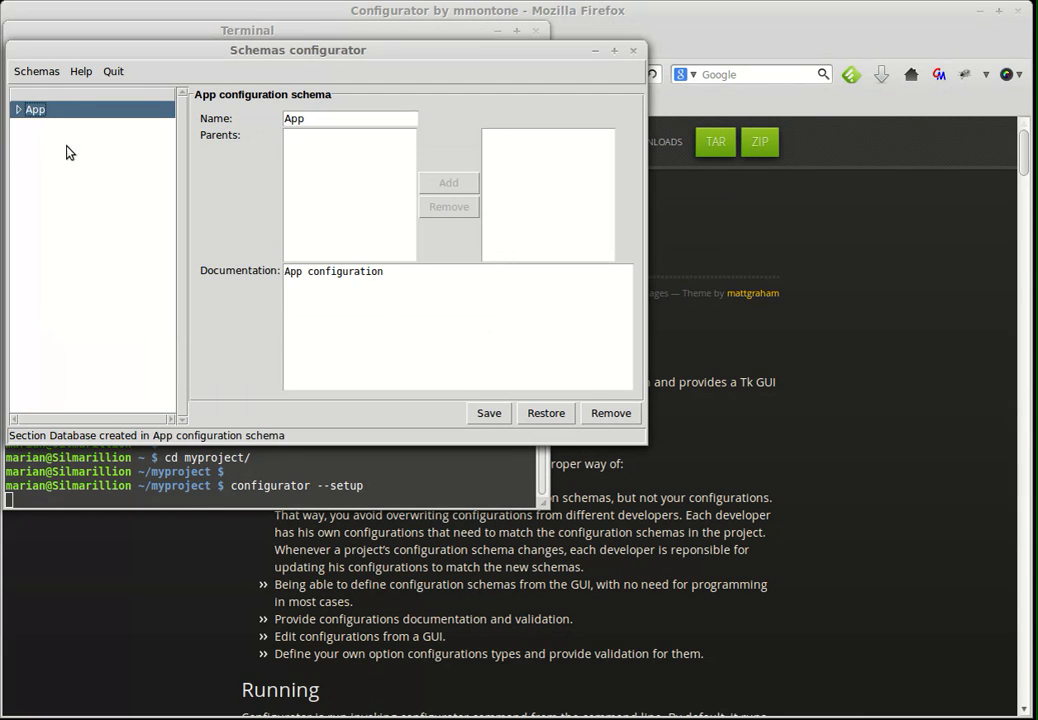
# - Add a section named Web server to the App schema with the documentation "Web server configuration"
pyautogui.rightClick(35, 114)
pyautogui.click(37, 128)
pyautogui.click(172, 157)
pyautogui.write('Web server')
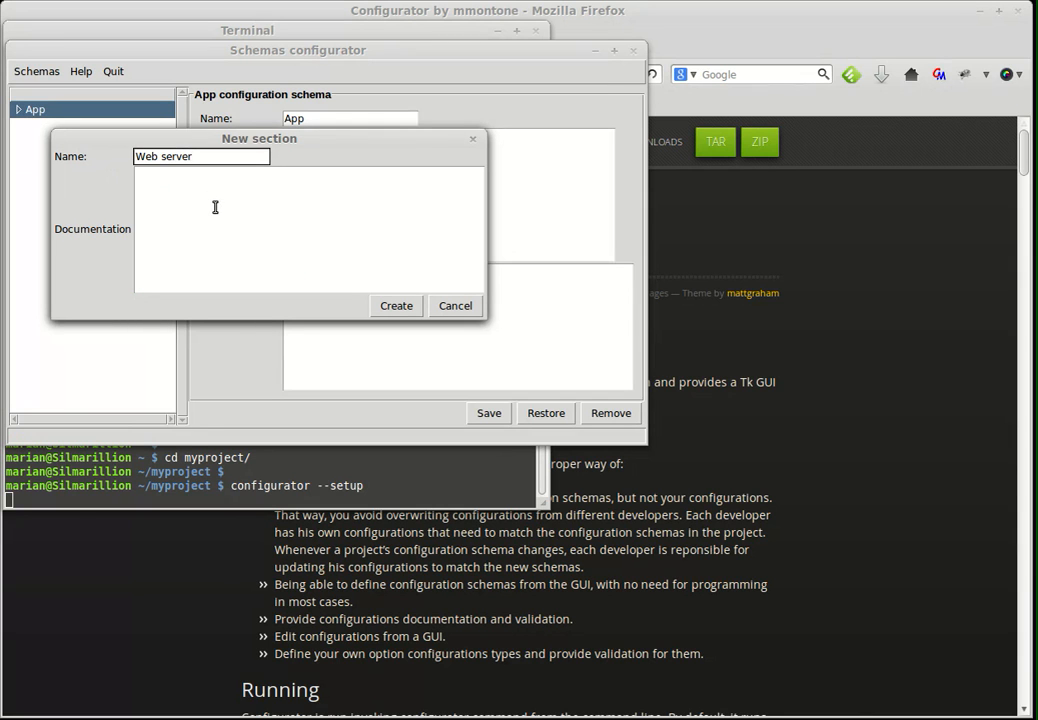
pyautogui.click(216, 214)
pyautogui.write('Web server configuration')
pyautogui.click(389, 305)
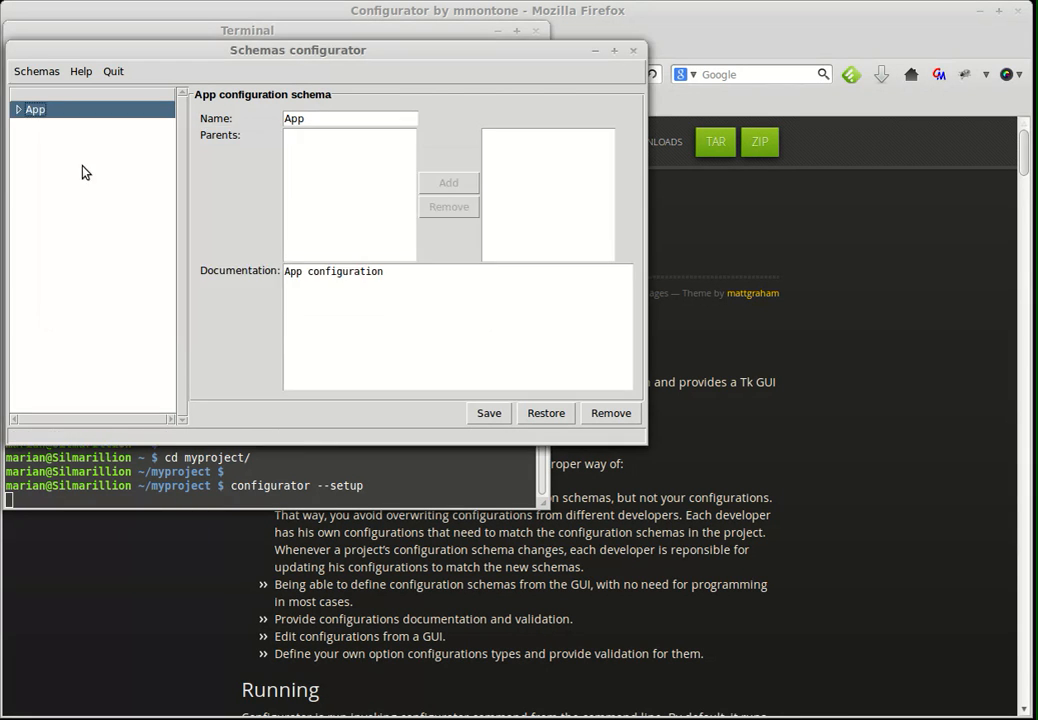
# - Add a required option named Host of type URI to the Database section with the documentation "Database host"
pyautogui.click(16, 109)
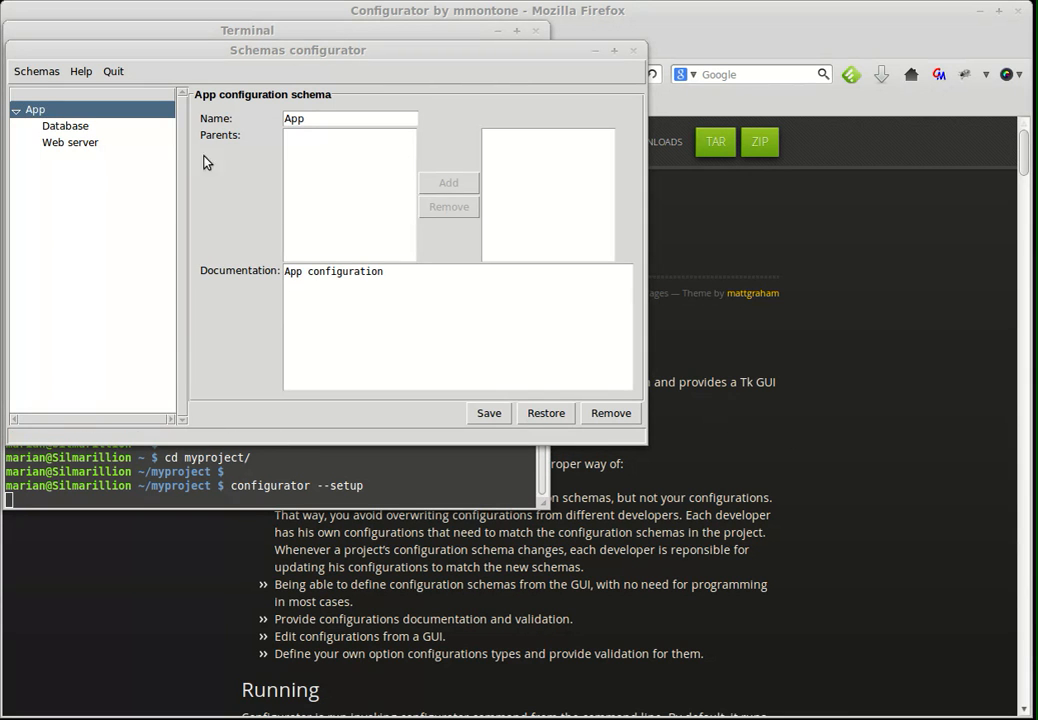
pyautogui.click(86, 131)
pyautogui.rightClick(86, 134)
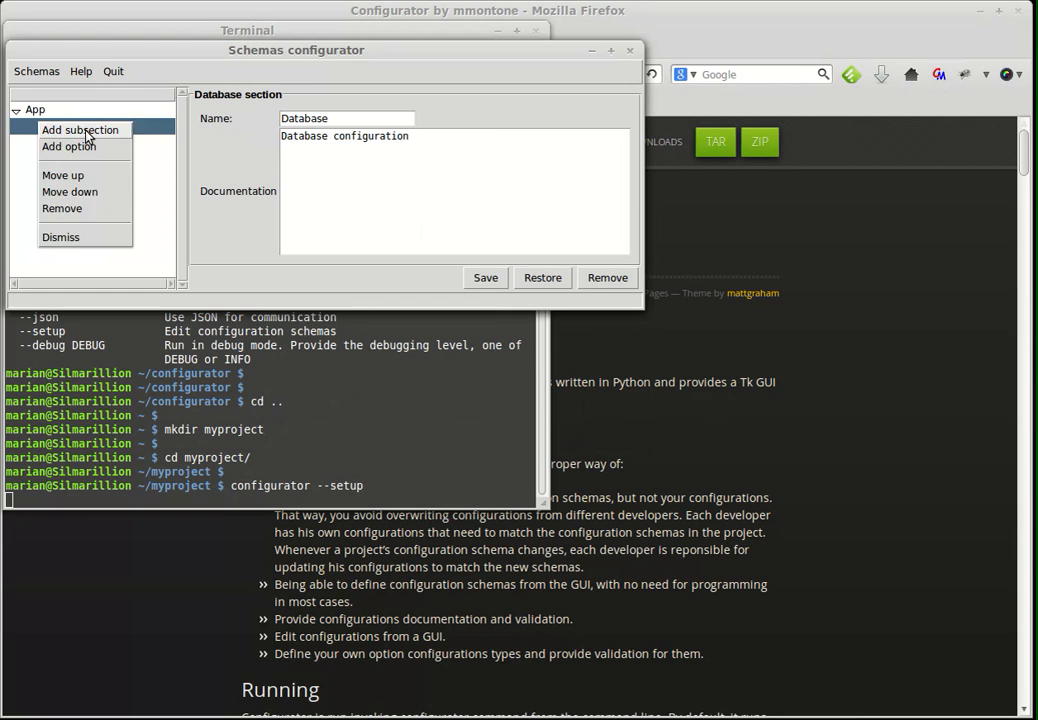
pyautogui.click(80, 147)
pyautogui.click(181, 155)
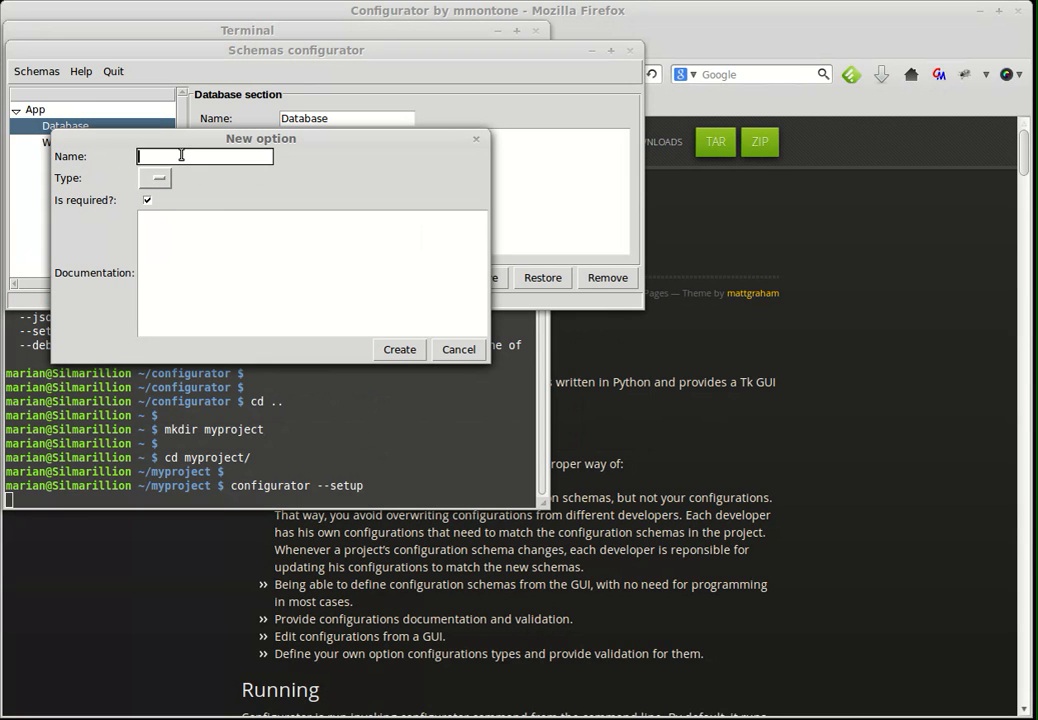
pyautogui.write('Host')
pyautogui.click(152, 178)
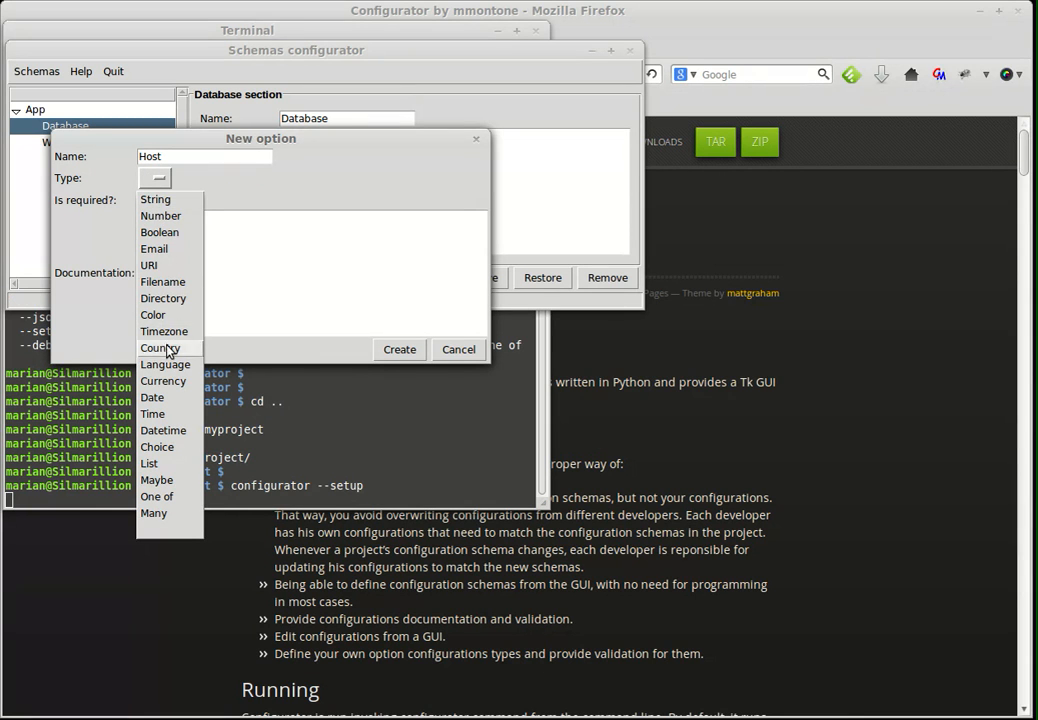
pyautogui.click(166, 264)
pyautogui.click(188, 260)
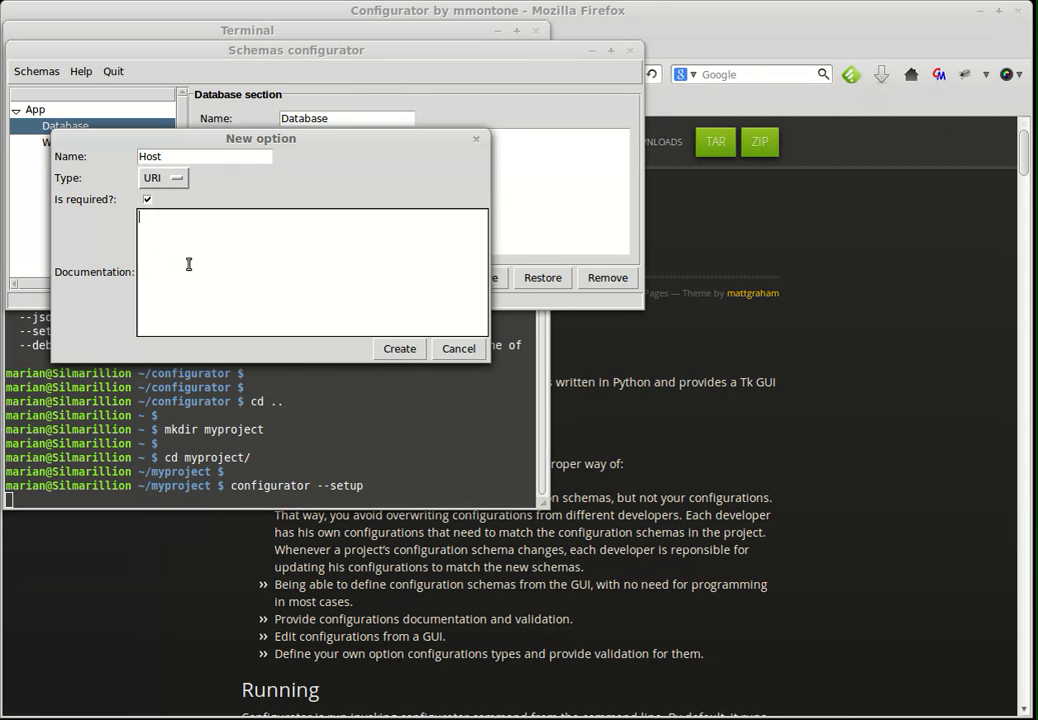
pyautogui.write('Database host')
pyautogui.click(399, 347)
# - Add a required option named Port of type Number to the Database section with the documentation "Database port"
pyautogui.click(35, 126)
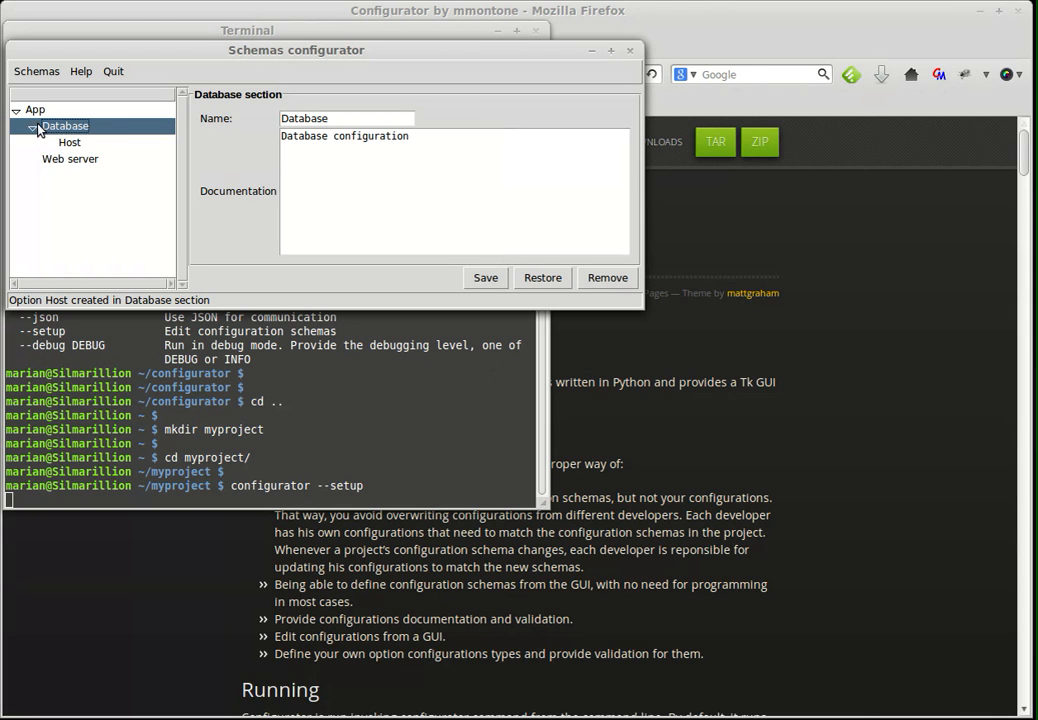
pyautogui.rightClick(68, 136)
pyautogui.click(70, 148)
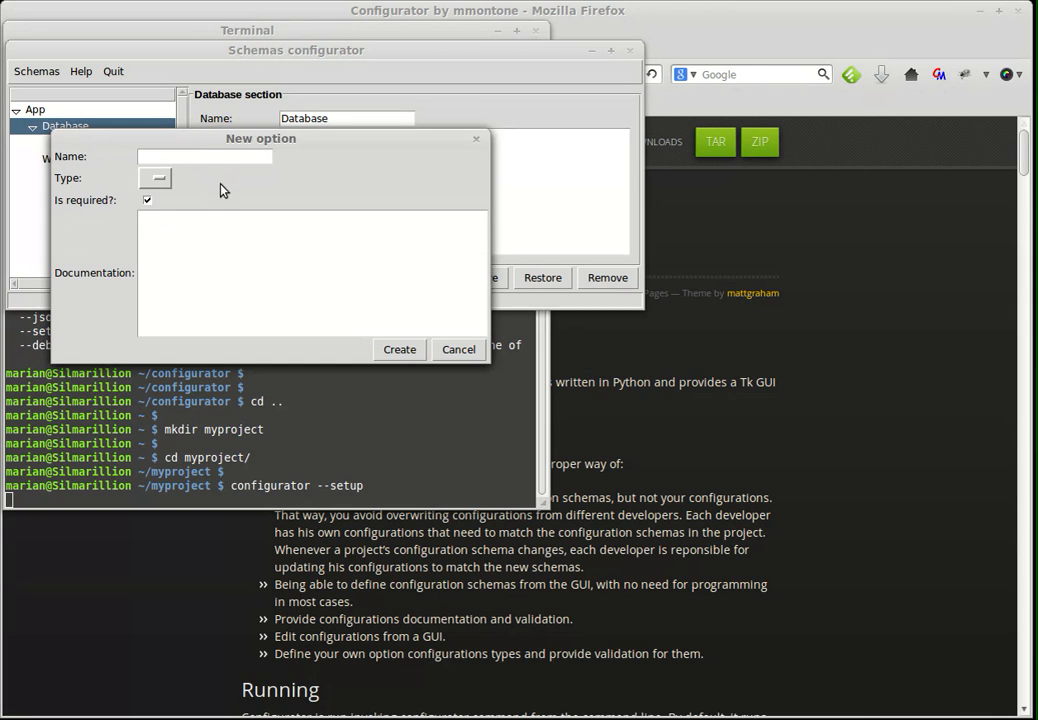
pyautogui.click(213, 160)
pyautogui.write('Po')
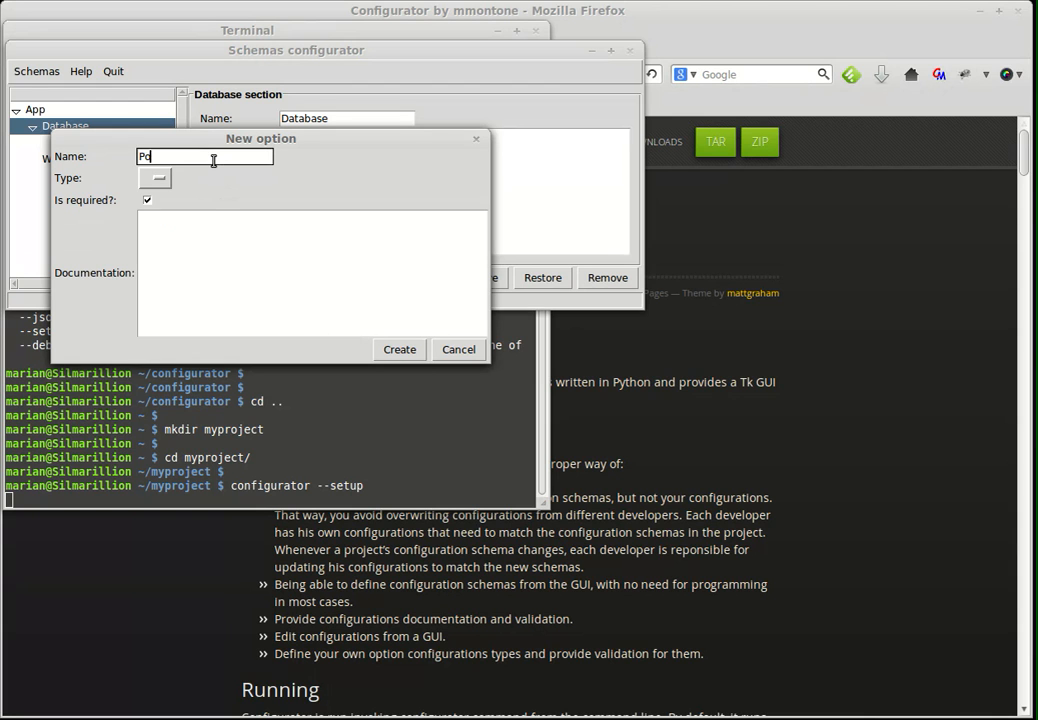
pyautogui.click(156, 178)
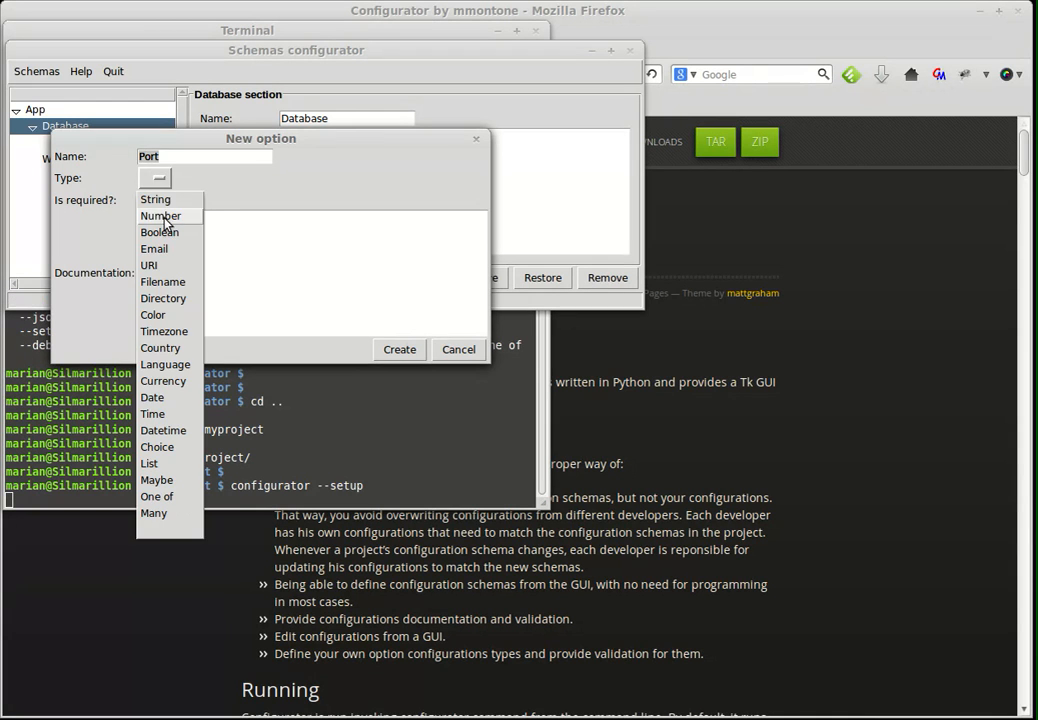
pyautogui.click(165, 216)
pyautogui.click(197, 255)
pyautogui.write('Database port')
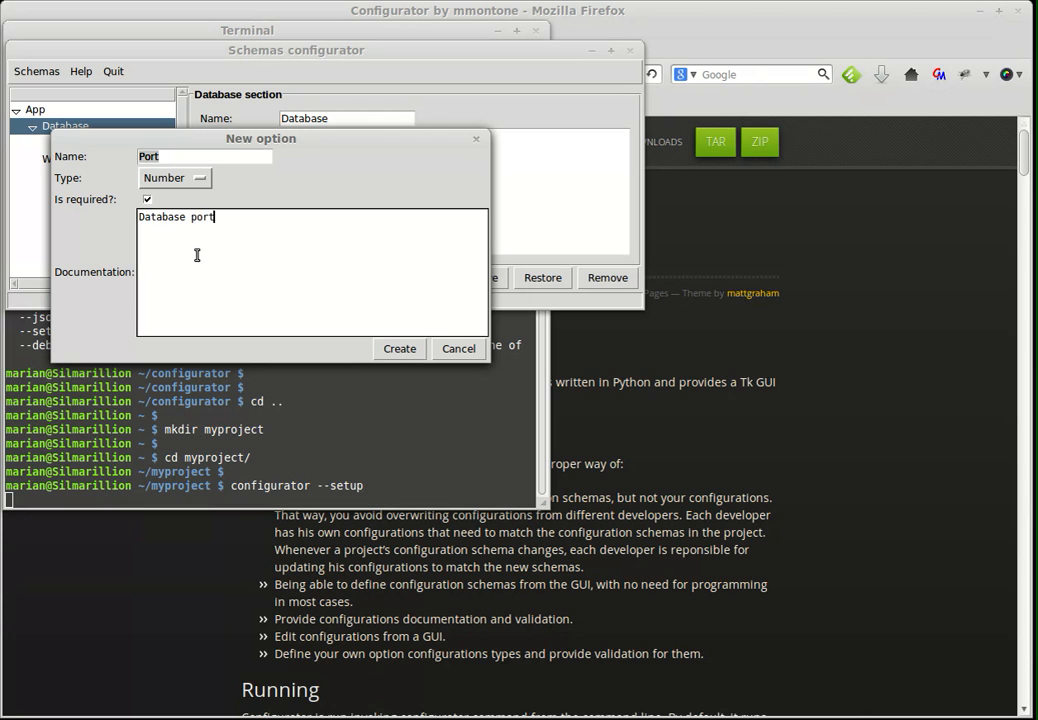
pyautogui.click(399, 348)
# - Add a required option named Host of type URI to the Web server section with the documentation "Web host"
pyautogui.click(70, 180)
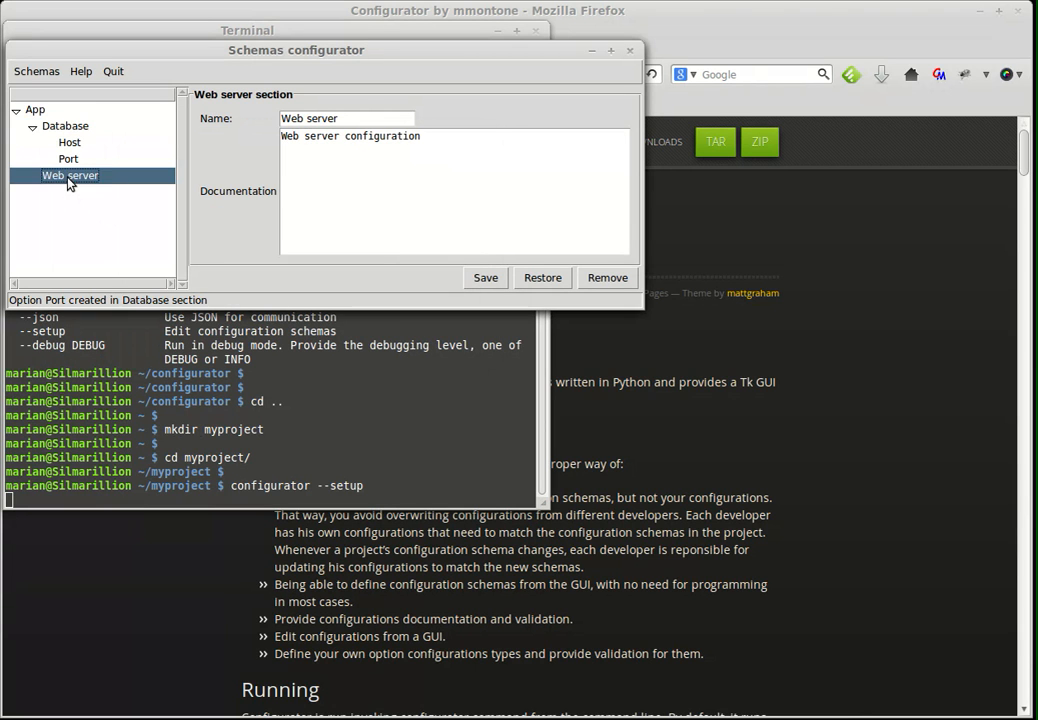
pyautogui.rightClick(70, 180)
pyautogui.click(112, 192)
pyautogui.click(211, 156)
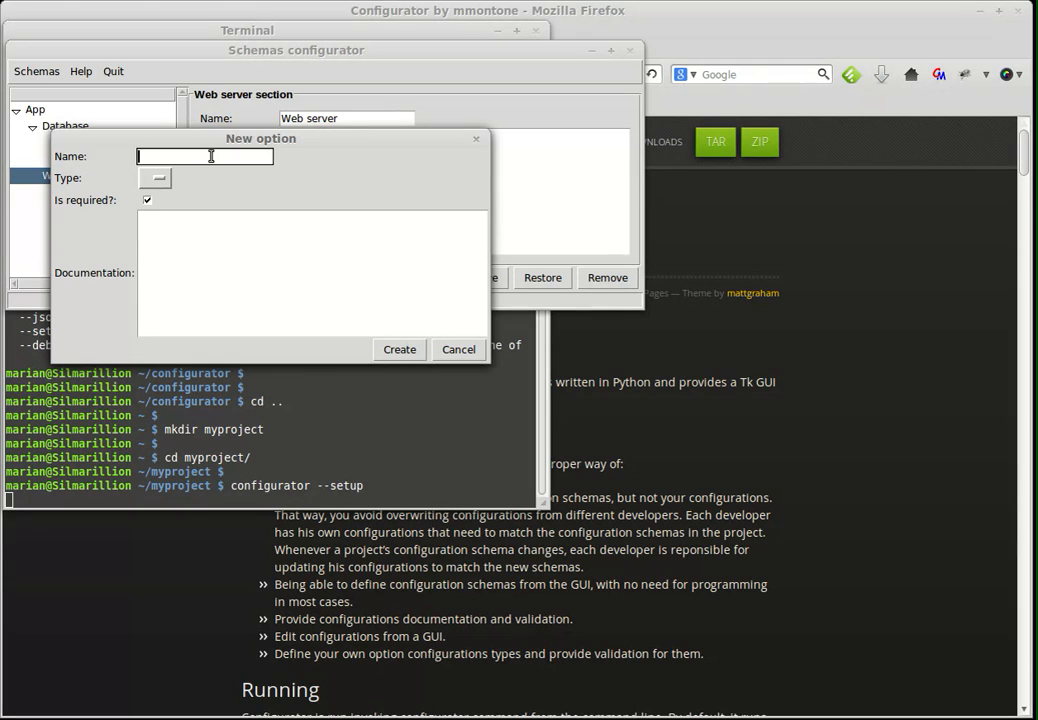
pyautogui.write('Host')
pyautogui.click(155, 178)
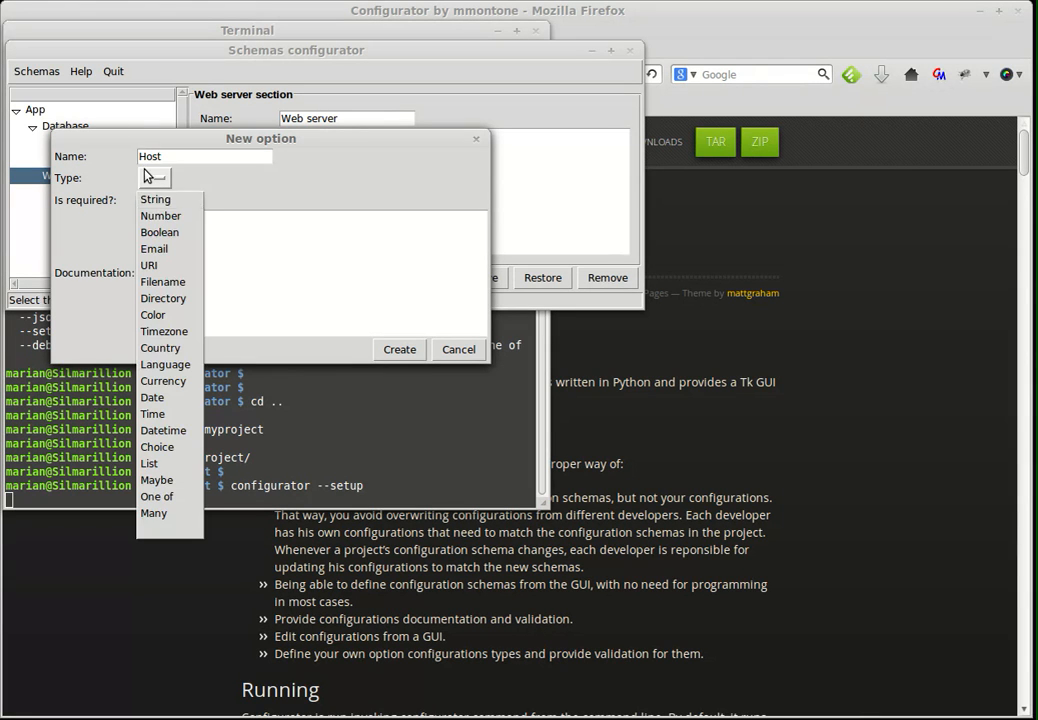
pyautogui.click(160, 265)
pyautogui.click(223, 286)
pyautogui.write('Web host')
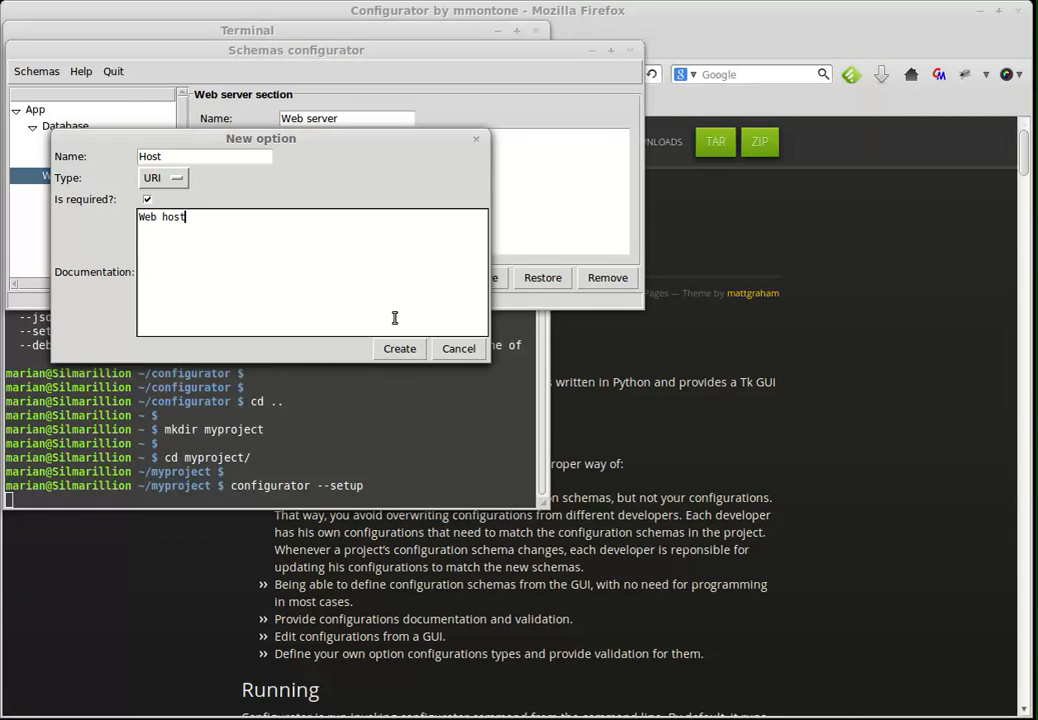
pyautogui.click(398, 349)
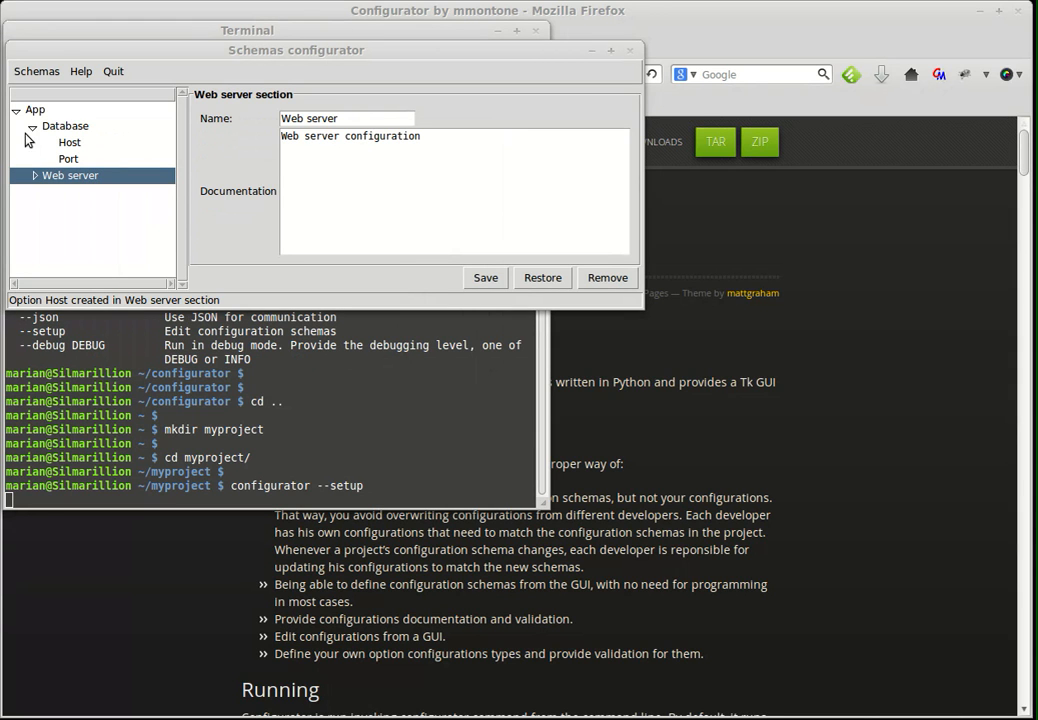
# - Save the schemas to configurator.schema in the myproject directory in xml format and close the schema editor
pyautogui.click(39, 73)
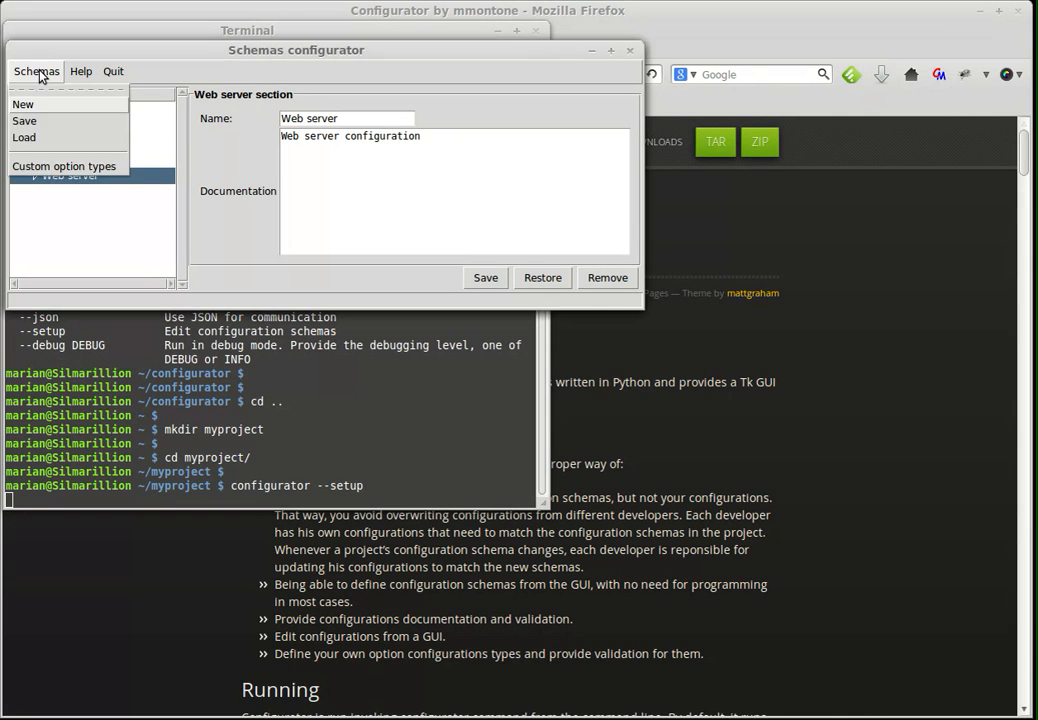
pyautogui.click(25, 121)
pyautogui.moveTo(166, 157); pyautogui.dragTo(283, 160)
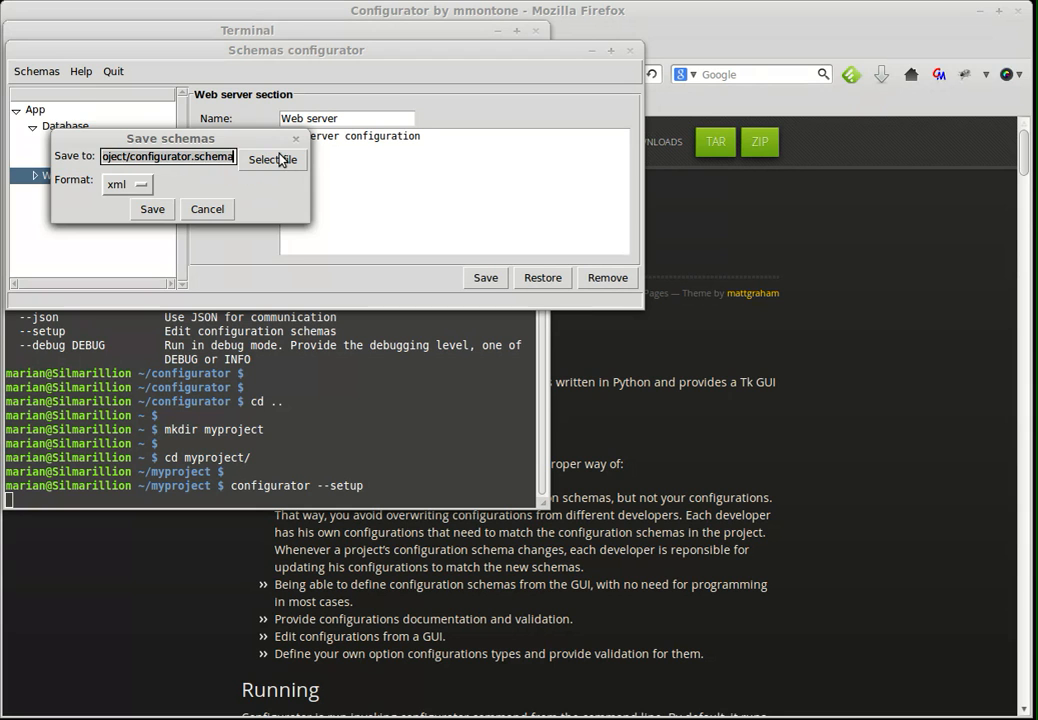
pyautogui.click(160, 216)
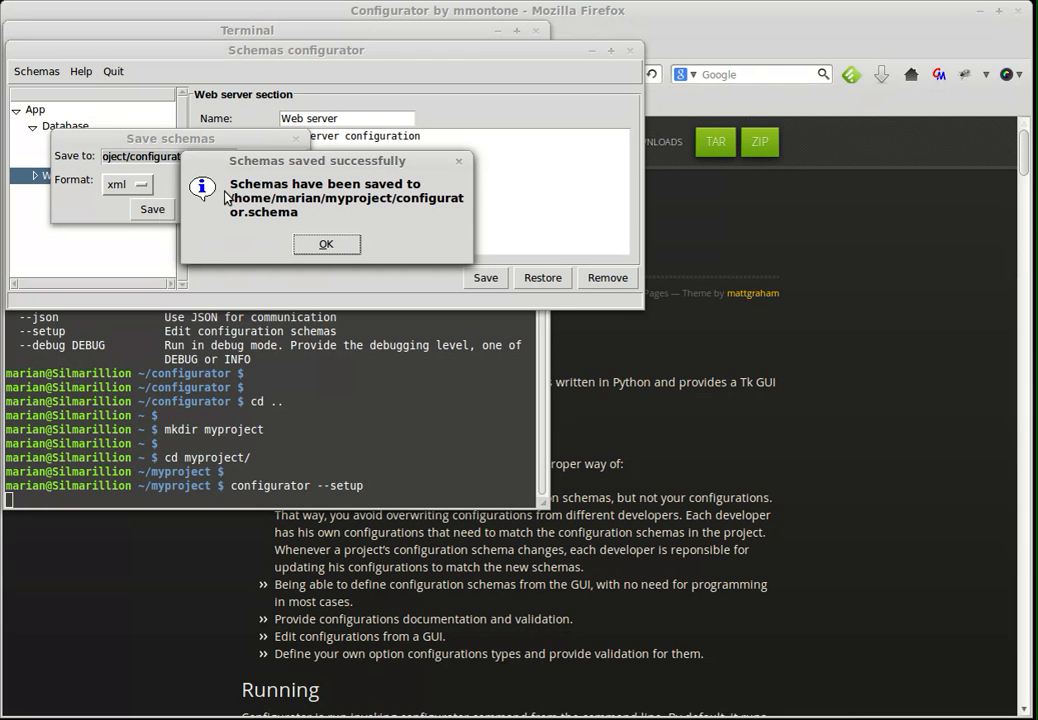
pyautogui.click(326, 245)
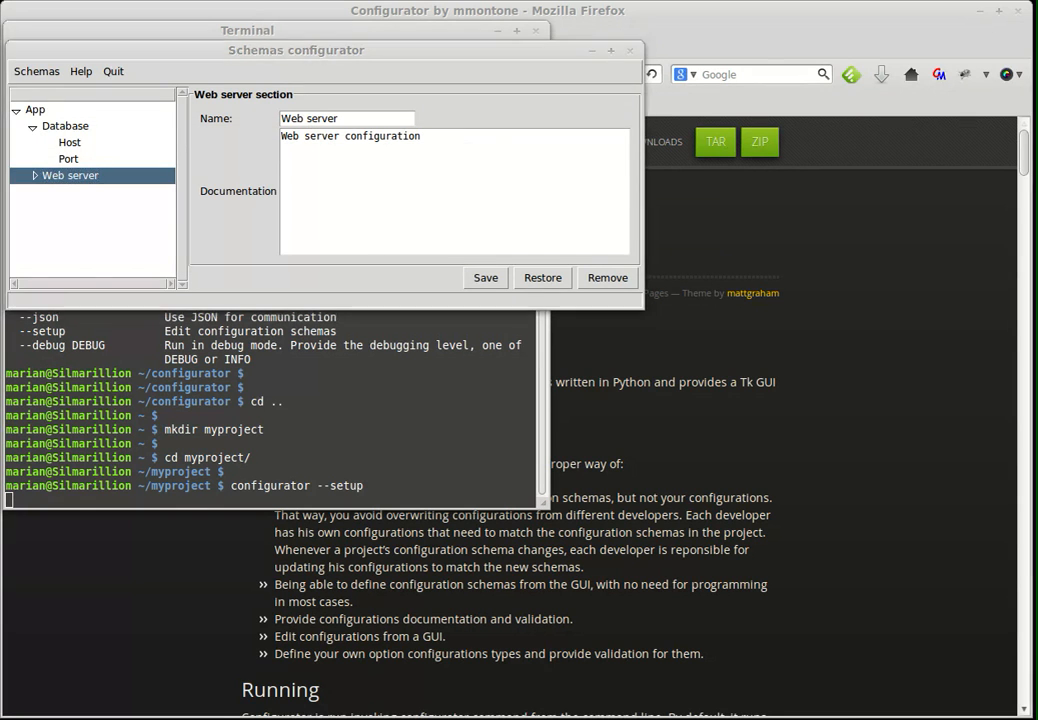
pyautogui.click(627, 52)
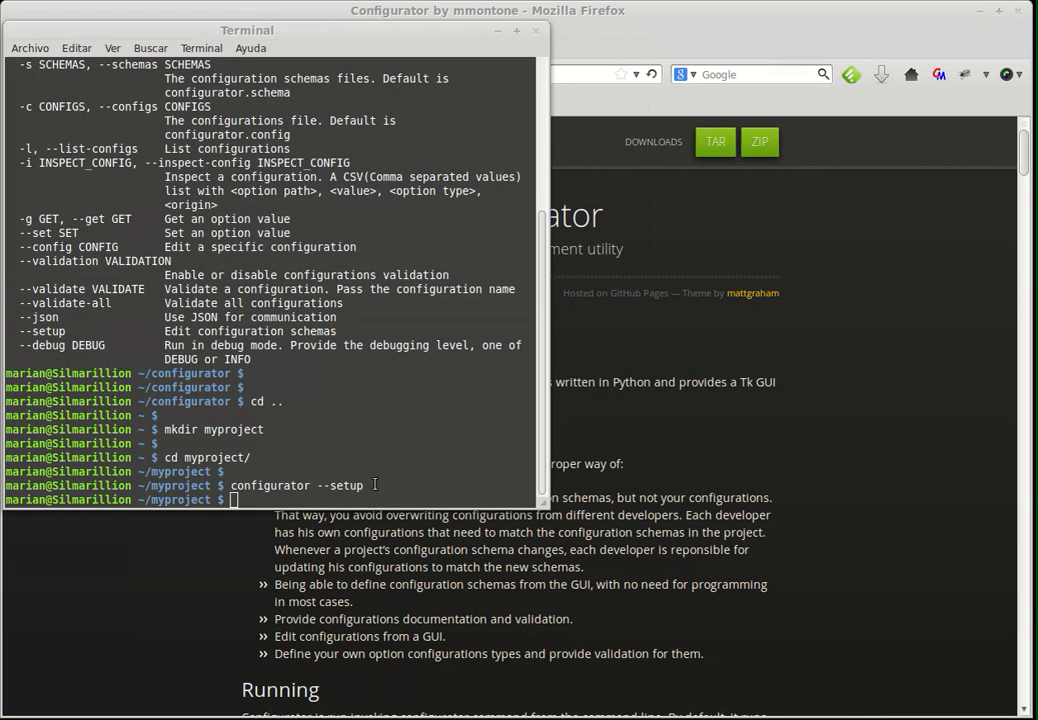
# - Initialize a Git repository in the myproject directory and stage configurator.schema
pyautogui.write('git ')
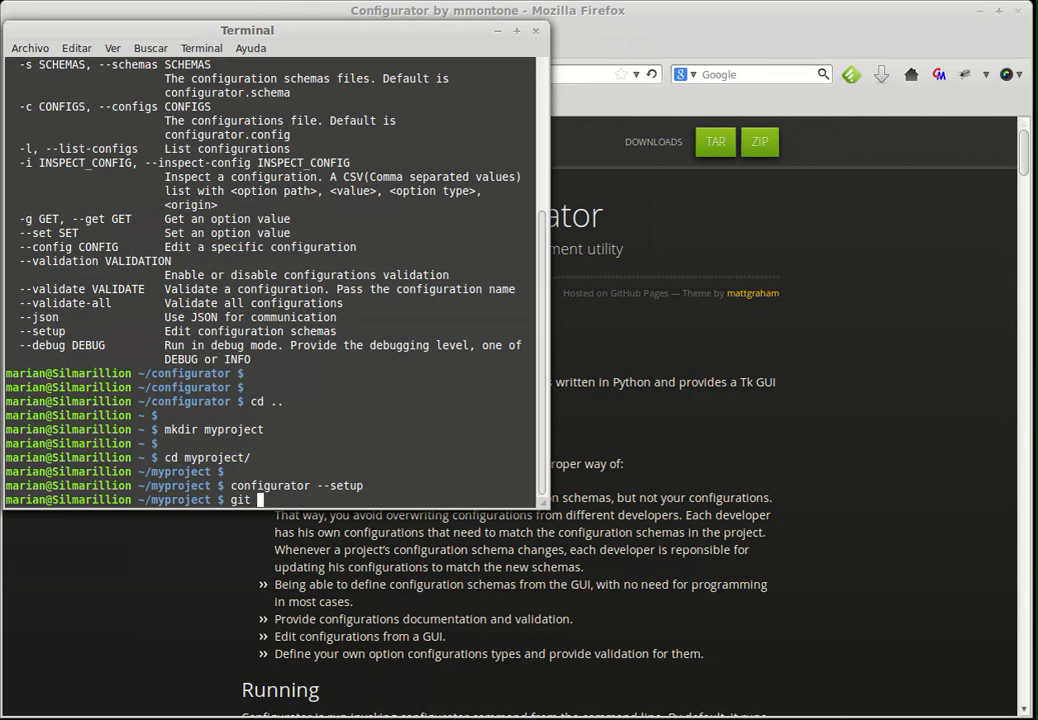
pyautogui.write('init')
pyautogui.press('Return')
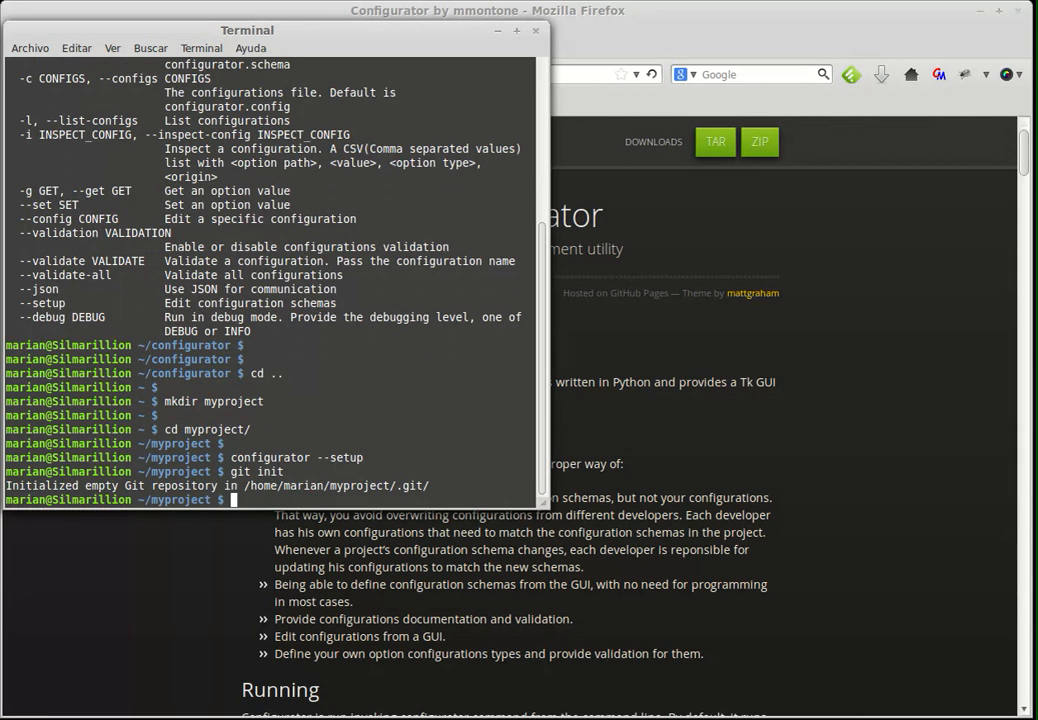
pyautogui.write('git add configu')
pyautogui.press('Tab')
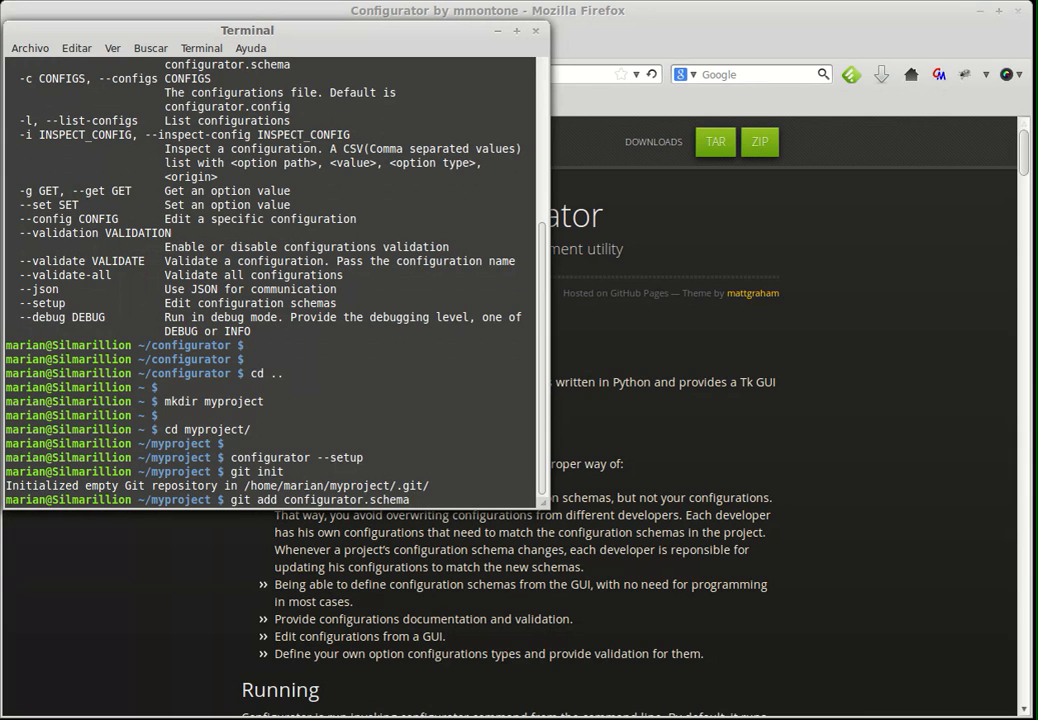
pyautogui.press('Return')
# - Commit the staged schema file to Git with the message 'Configuration schemas'
pyautogui.write('git comm')
pyautogui.write('it ')
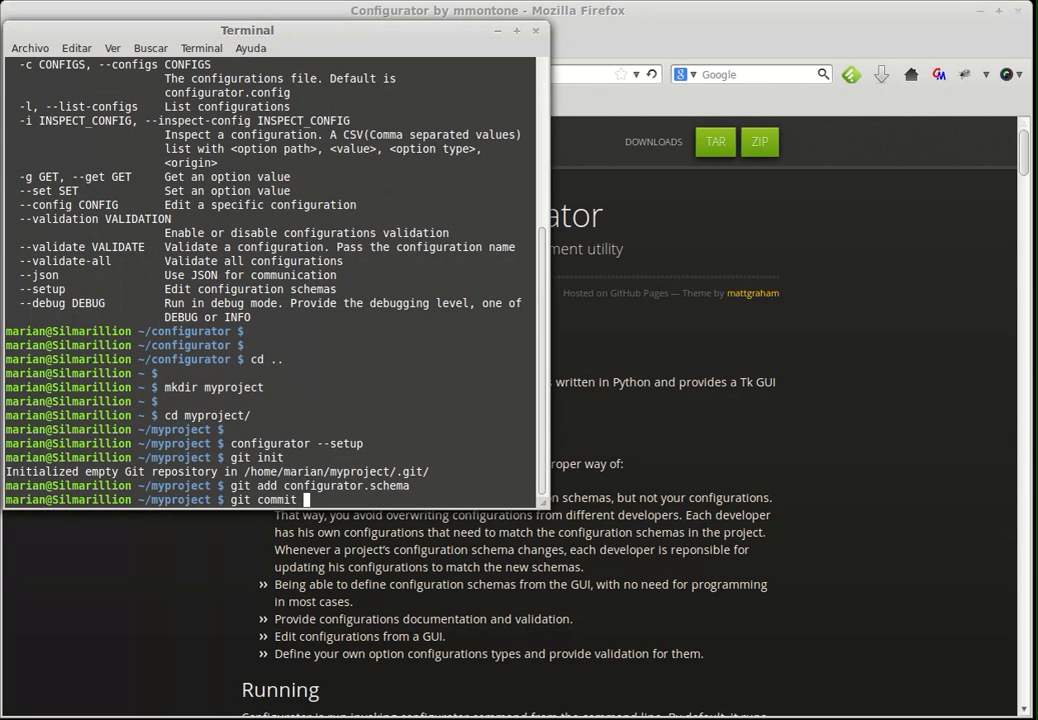
pyautogui.write("-m 'Configuration schems")
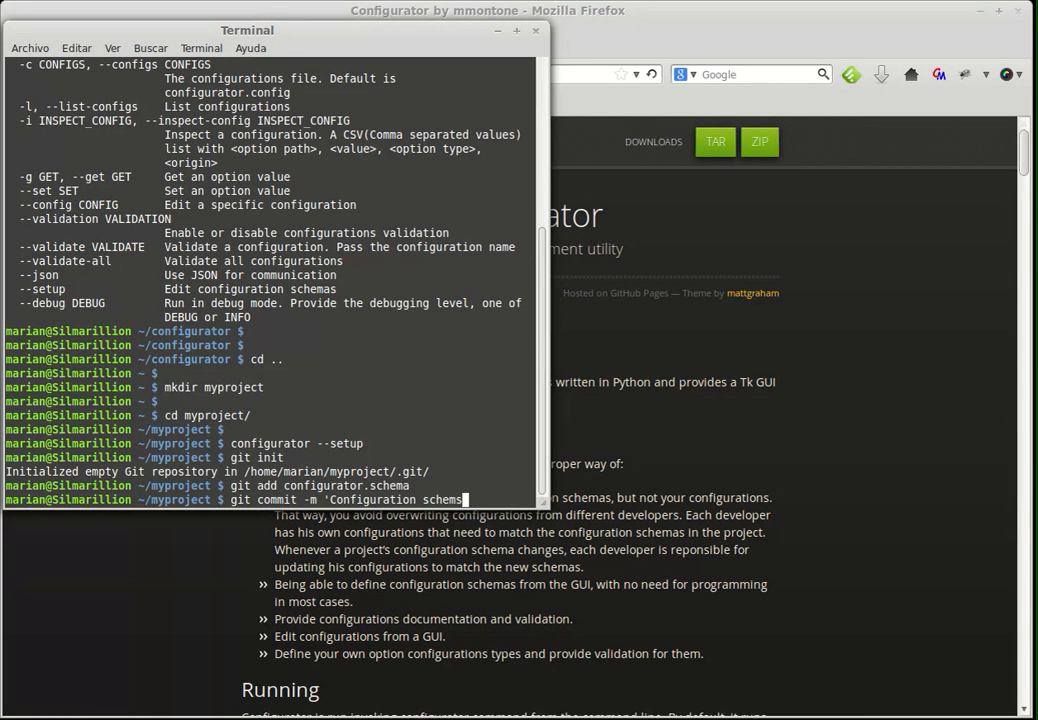
pyautogui.press('BackSpace')
pyautogui.write("as'")
pyautogui.press('Return')
# - Examine the contents of configurator.schema with less and return to the prompt
pyautogui.write('less confi')
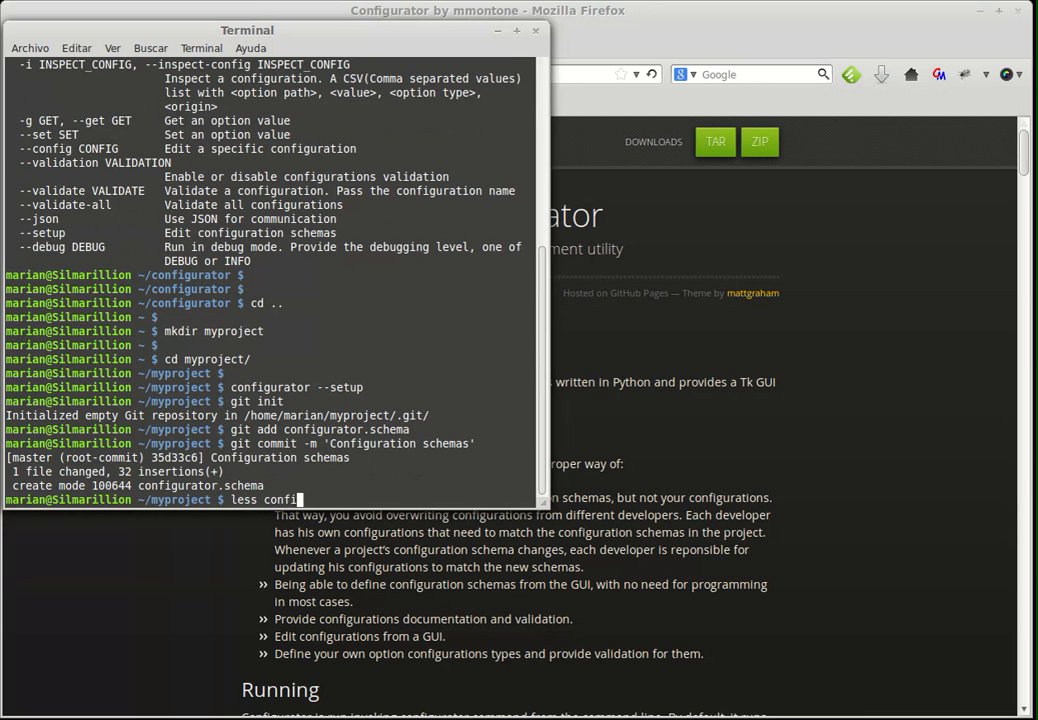
pyautogui.press('Tab')
pyautogui.press('Return')
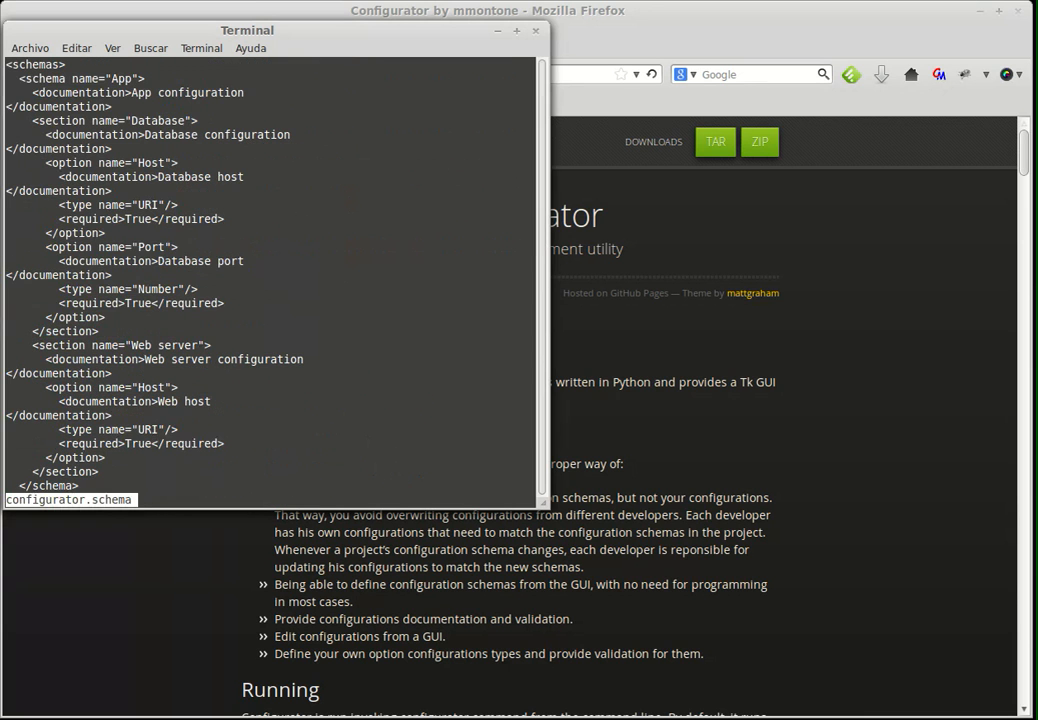
pyautogui.press('q')
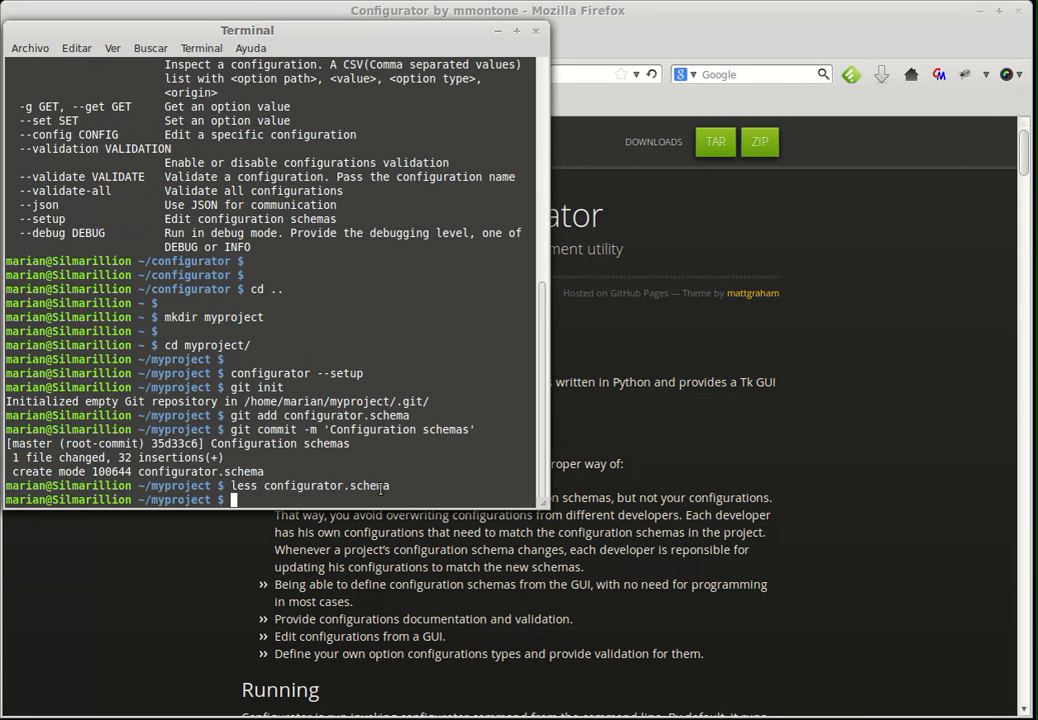
pyautogui.press('Return')
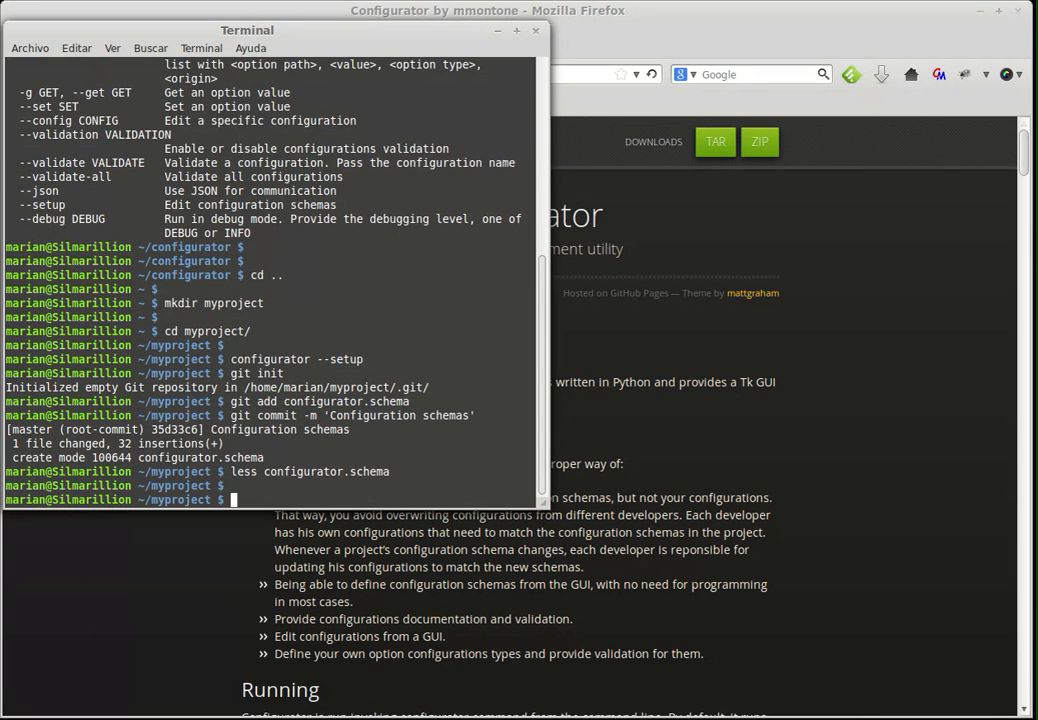
# - Run configurator without options to launch the configurations editor and bring its window into view
pyautogui.write('configurator')
pyautogui.press('Return')
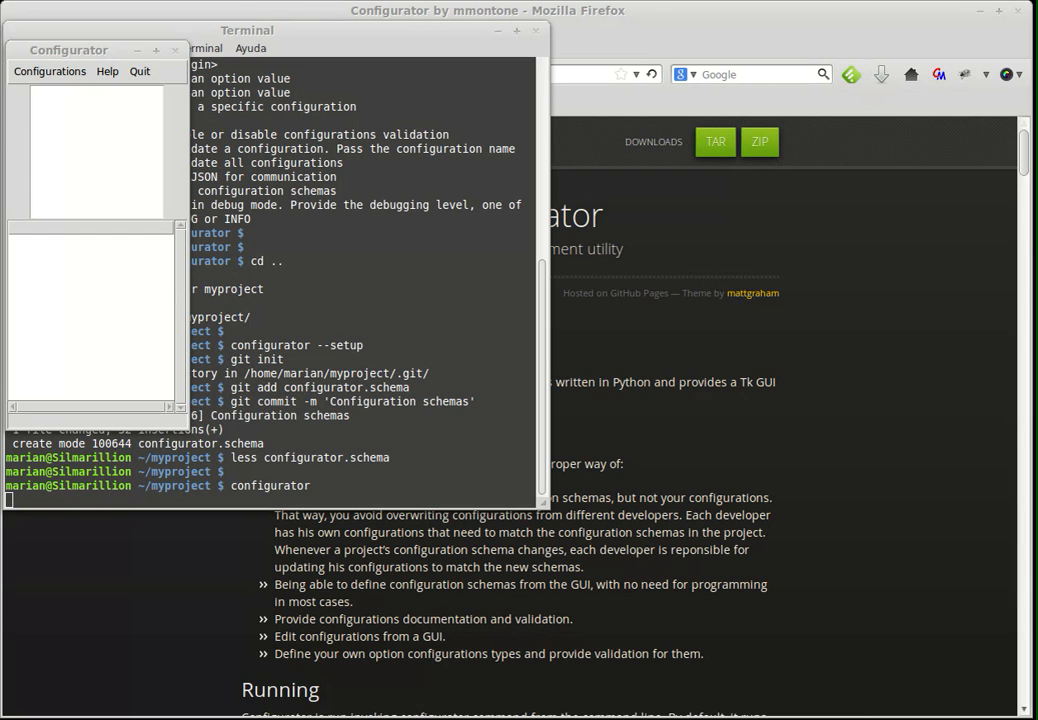
pyautogui.click(880, 658)
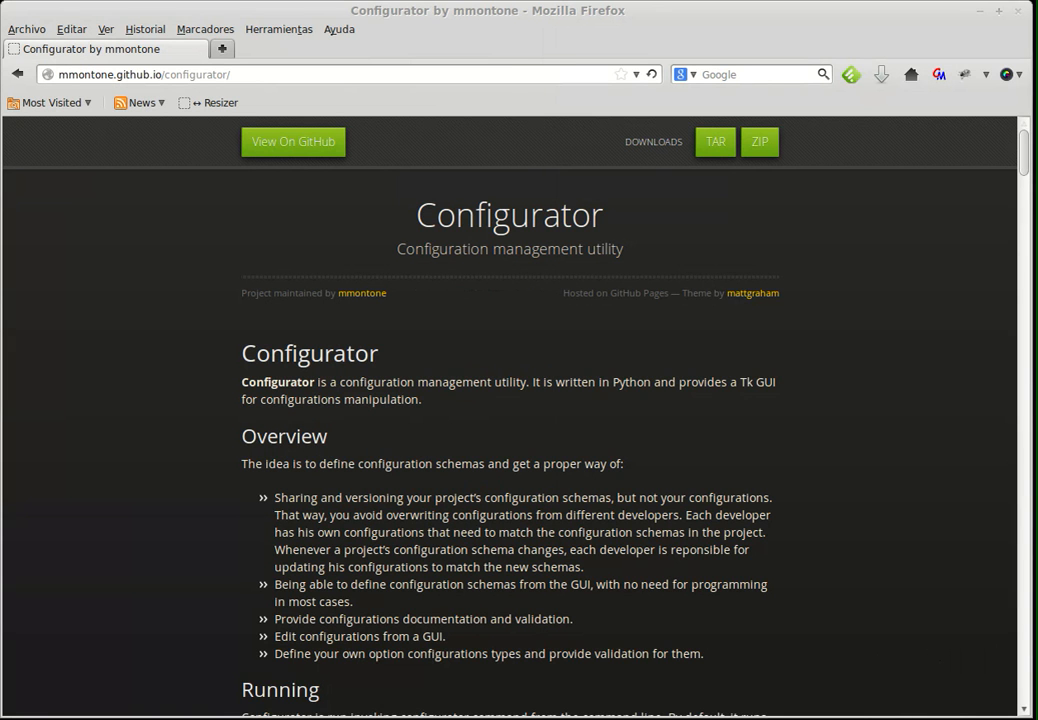
pyautogui.click(505, 718)
# - Create a configuration named Development with the documentation 'Development configuration', based on the App schema
pyautogui.click(52, 71)
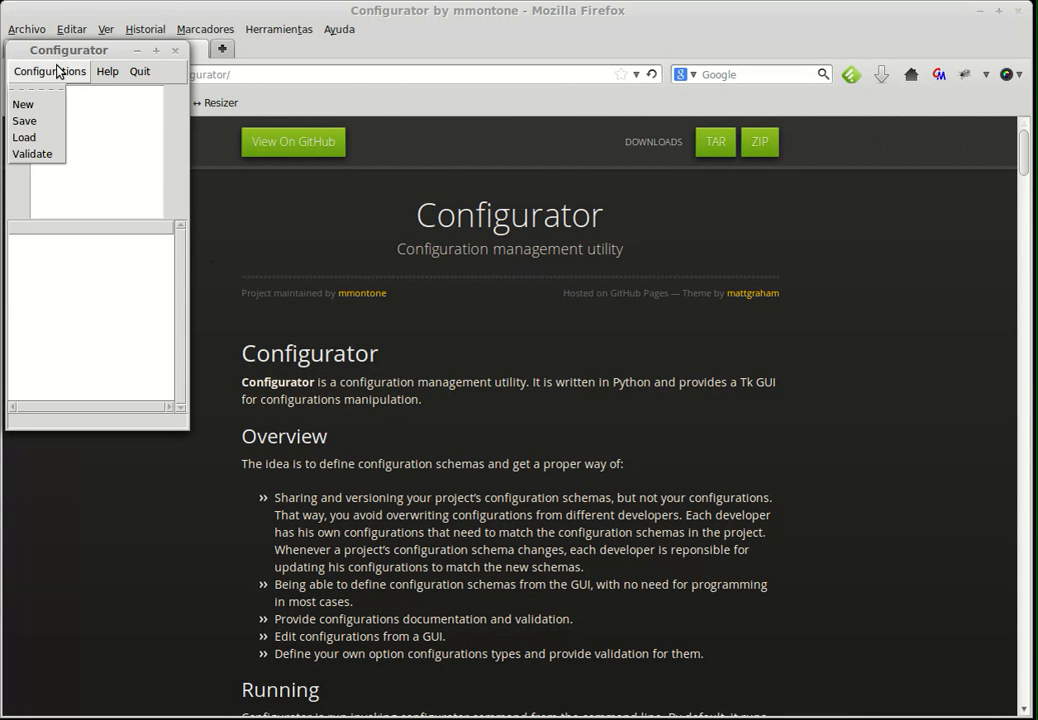
pyautogui.click(48, 105)
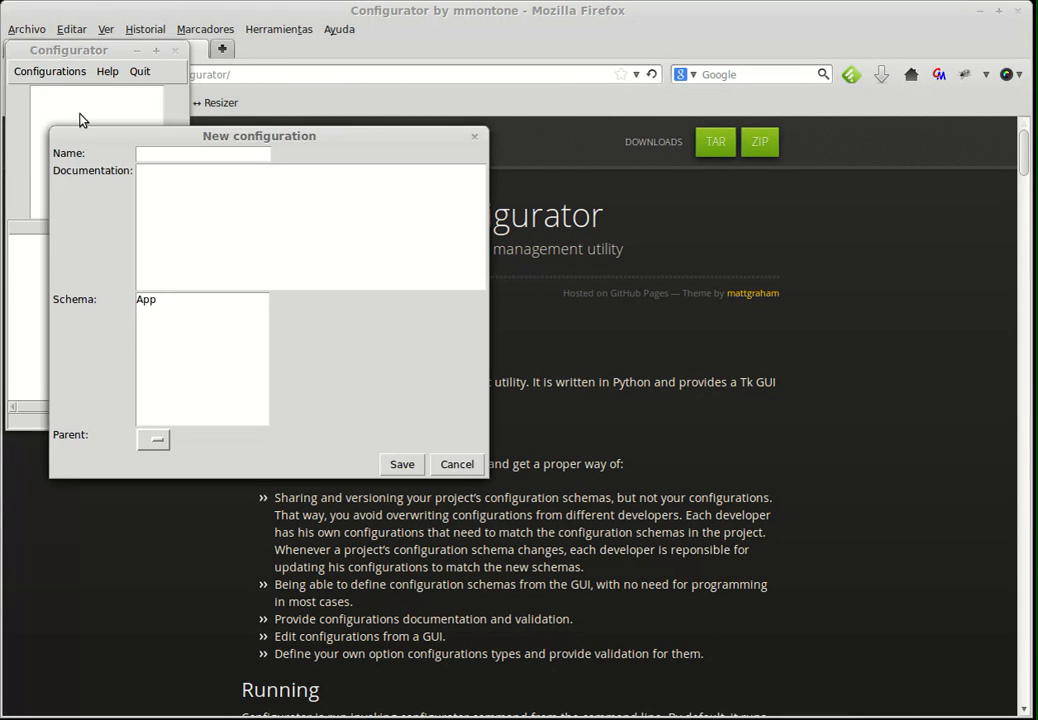
pyautogui.click(156, 153)
pyautogui.write('Dev')
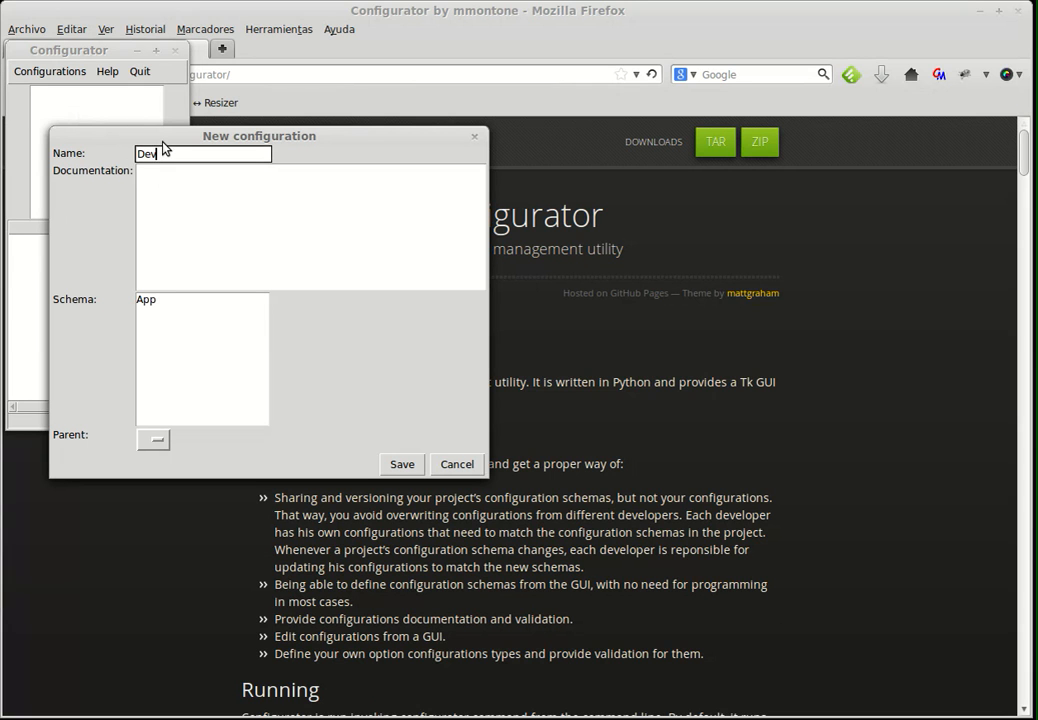
pyautogui.write('elopment')
pyautogui.click(185, 180)
pyautogui.write('Development')
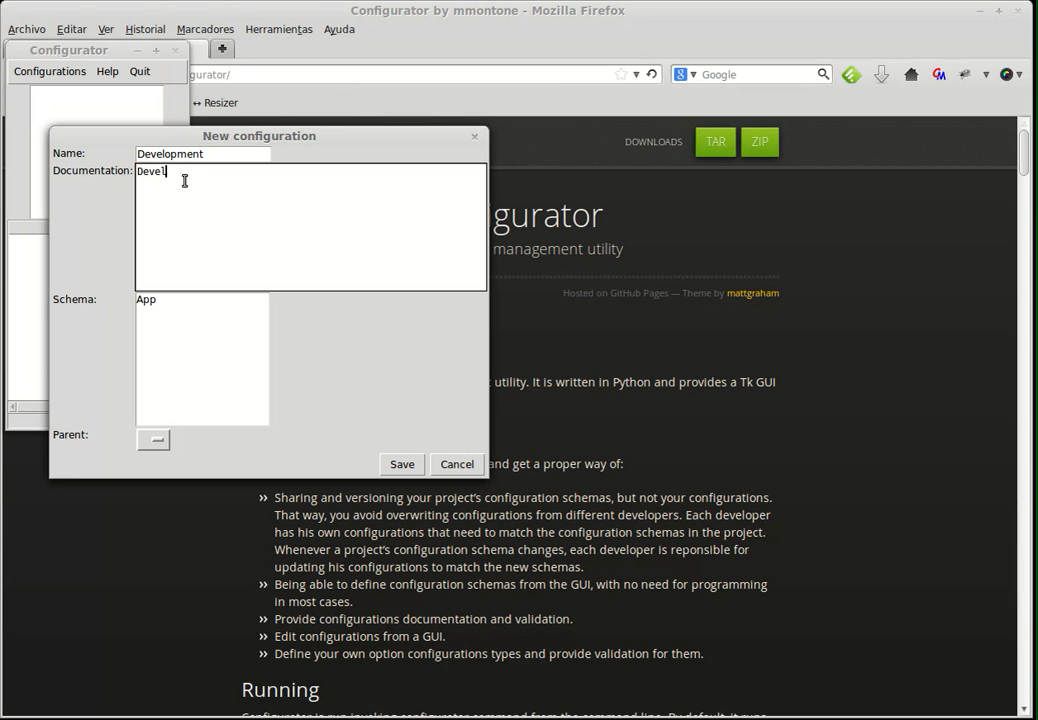
pyautogui.write(' configuration')
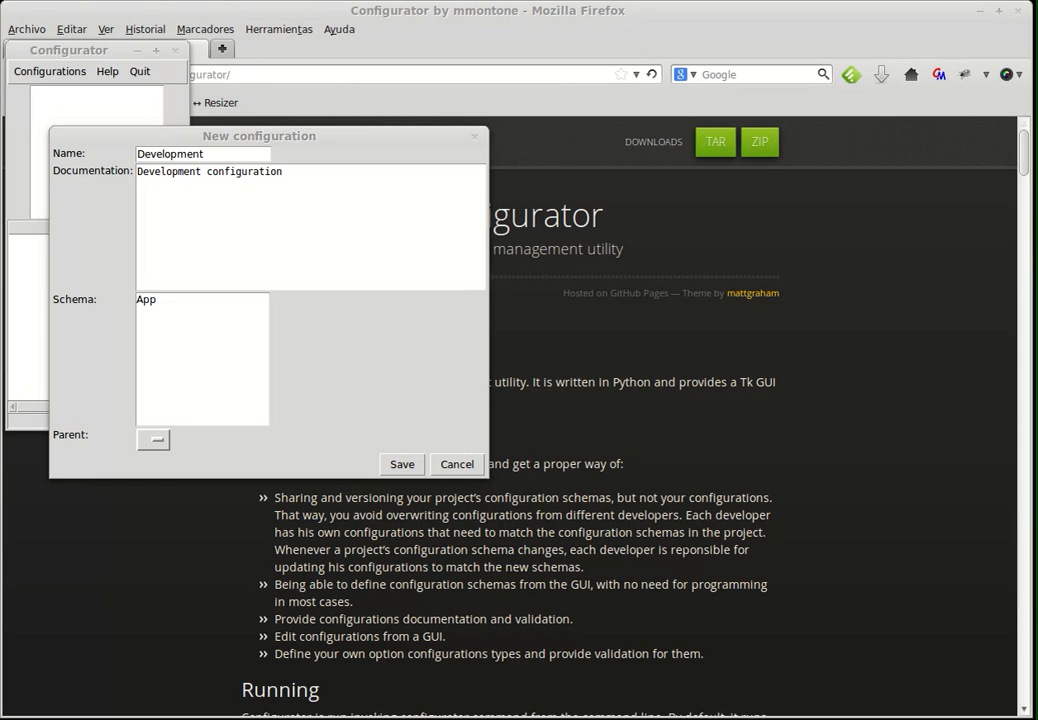
pyautogui.click(160, 301)
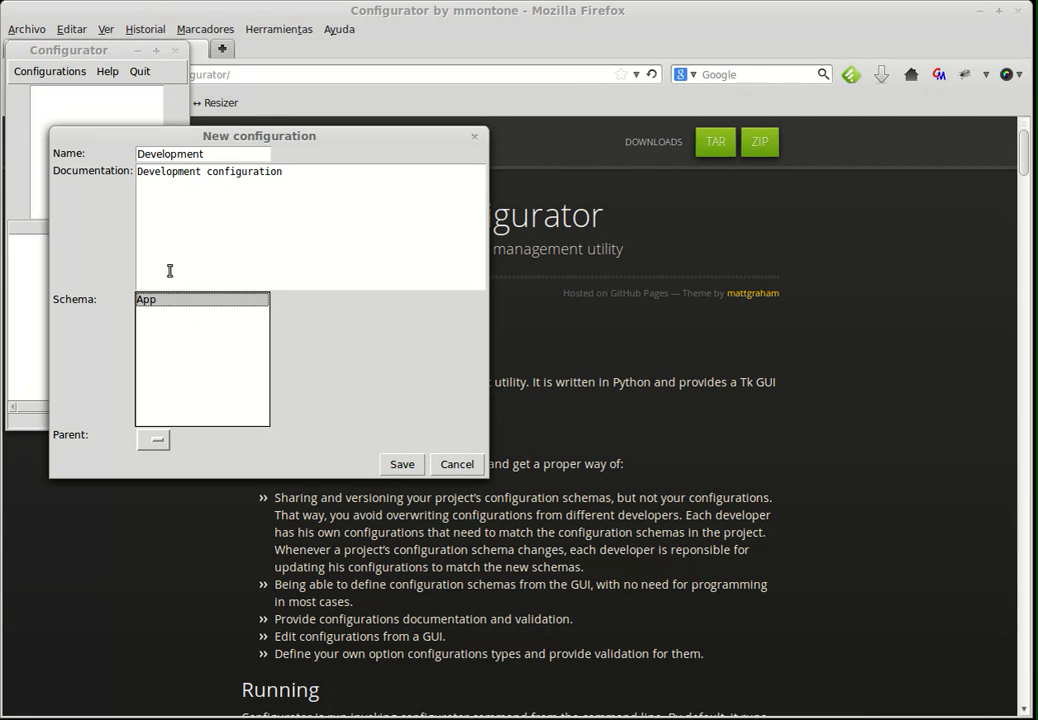
pyautogui.click(406, 469)
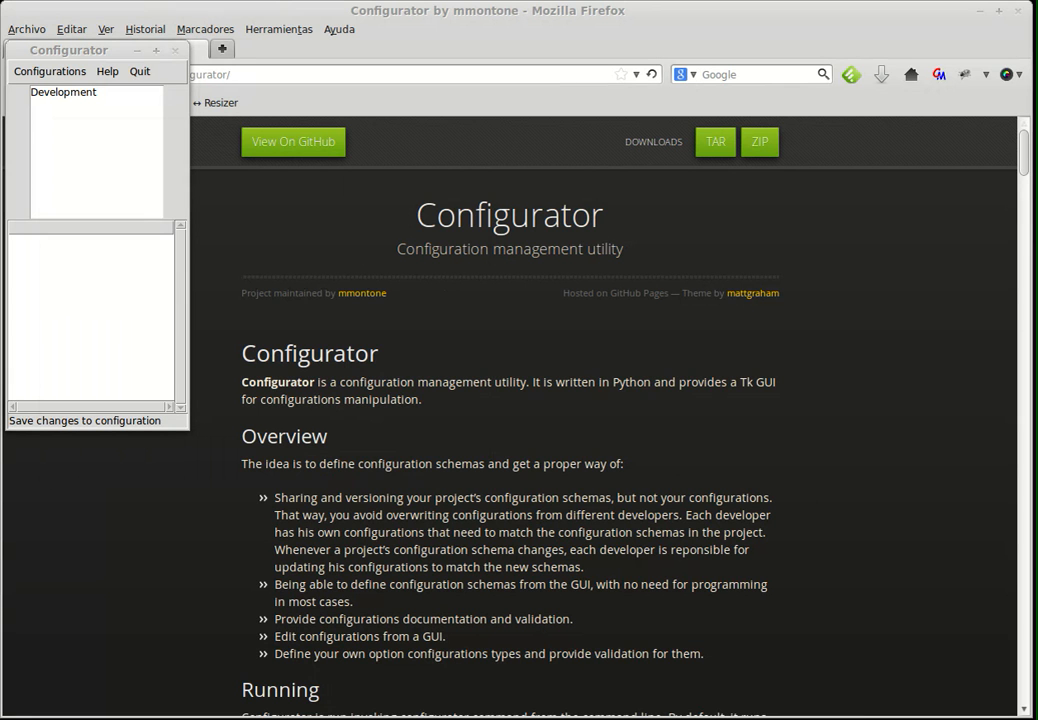
# - In the Development configuration's Database section, set the host to localhost and the port to 5432
pyautogui.moveTo(86, 48); pyautogui.dragTo(398, 199)
pyautogui.click(380, 244)
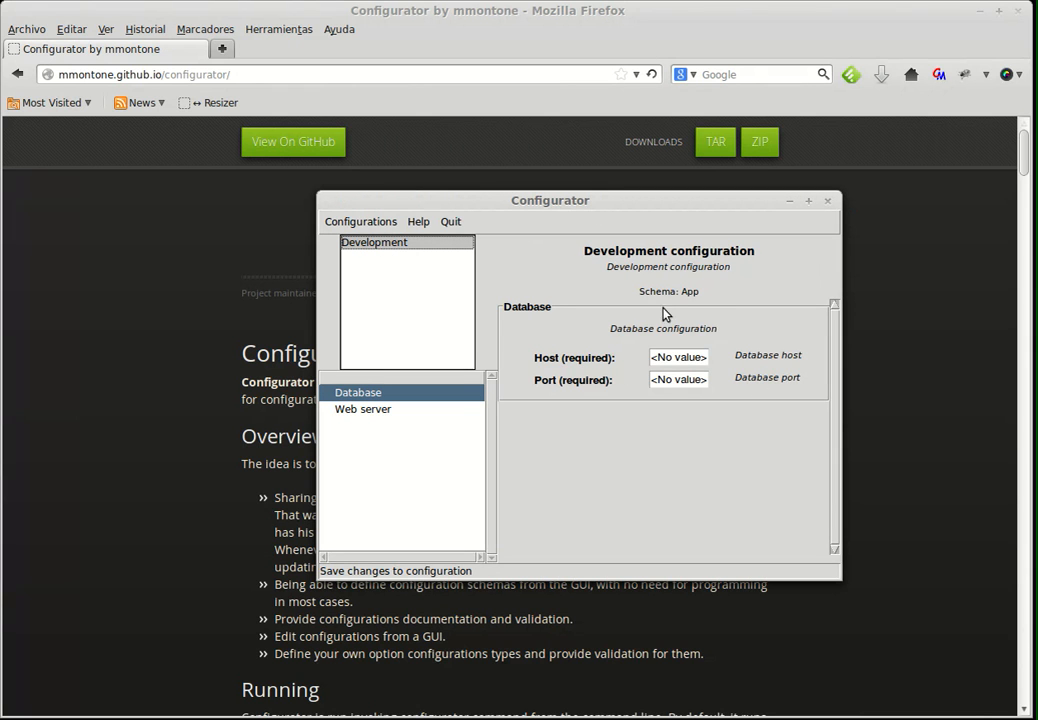
pyautogui.doubleClick(687, 361)
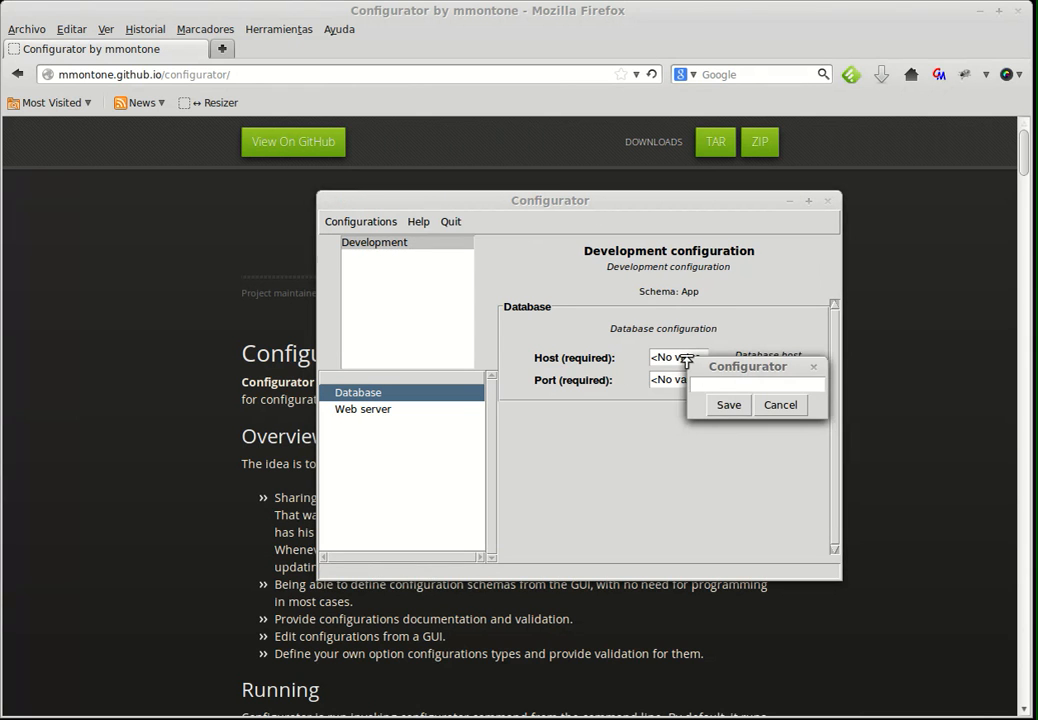
pyautogui.write('localhost')
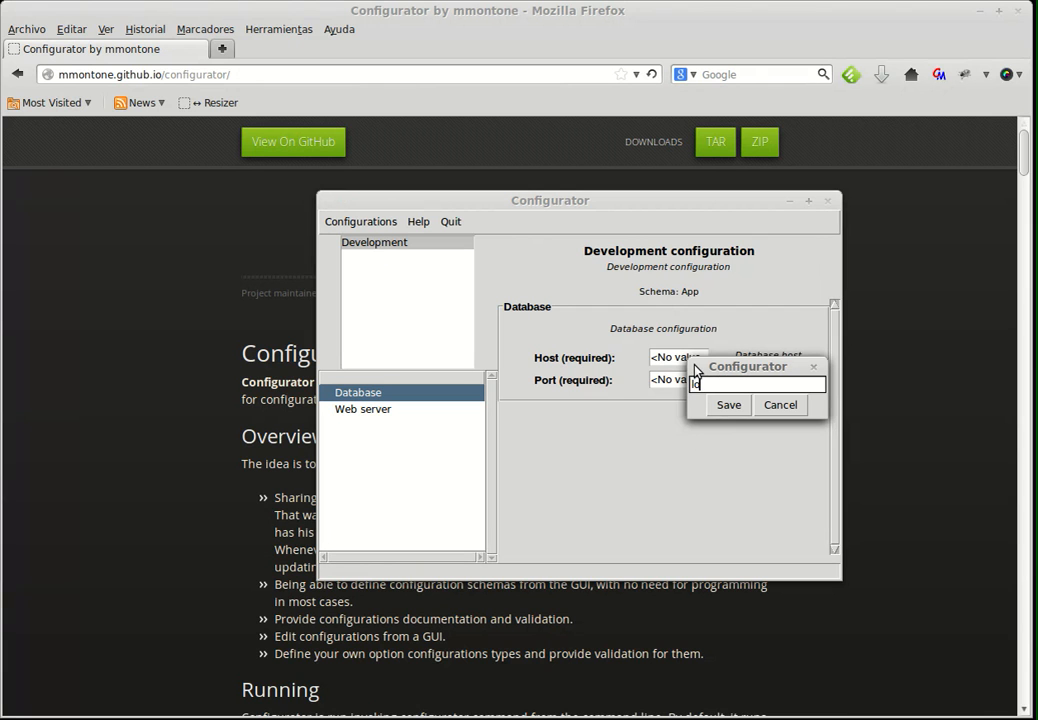
pyautogui.click(718, 412)
pyautogui.doubleClick(669, 384)
pyautogui.click(711, 409)
pyautogui.write('5')
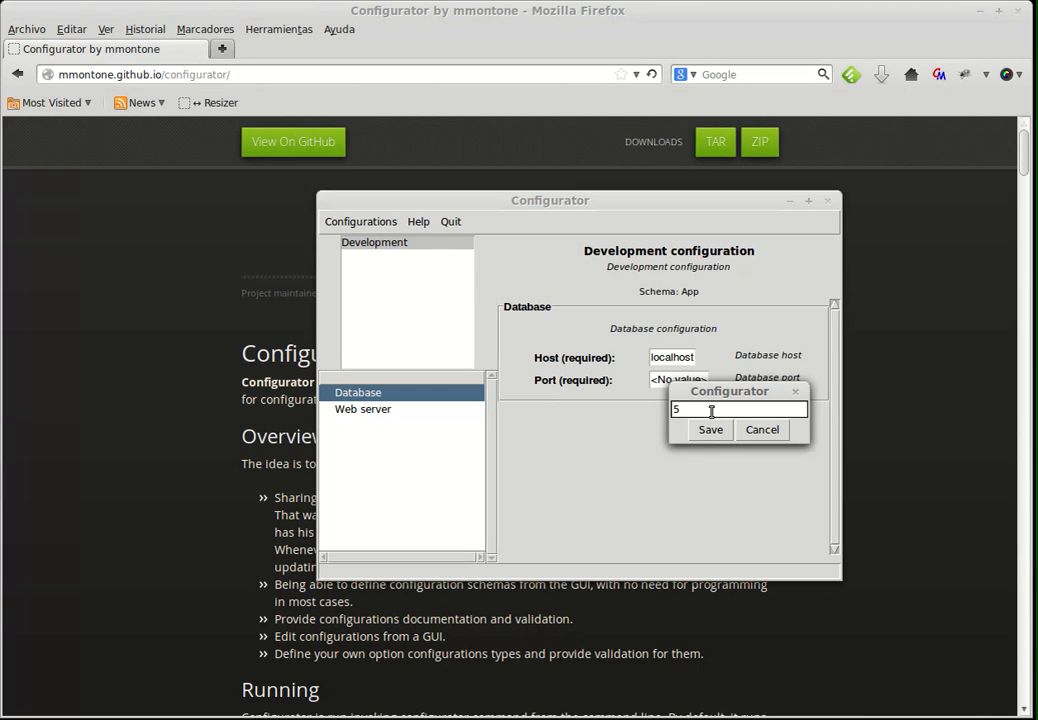
pyautogui.write('432')
pyautogui.click(711, 429)
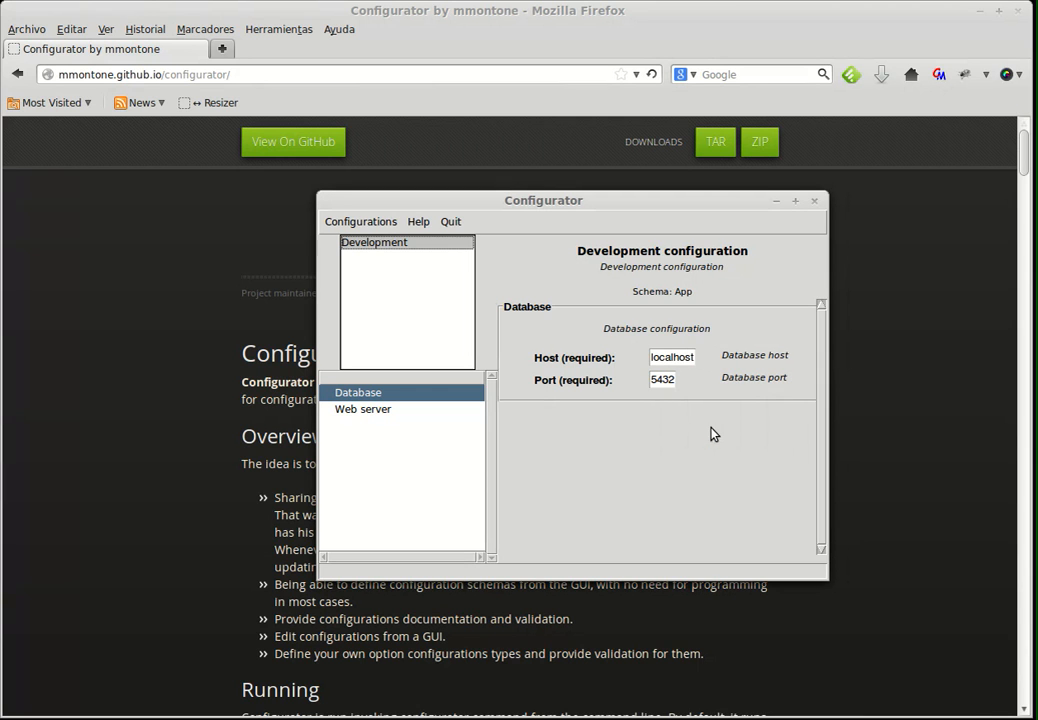
# - Show the Web server section and try to save the configurations without its required host, declining to save them as invalid
pyautogui.click(388, 413)
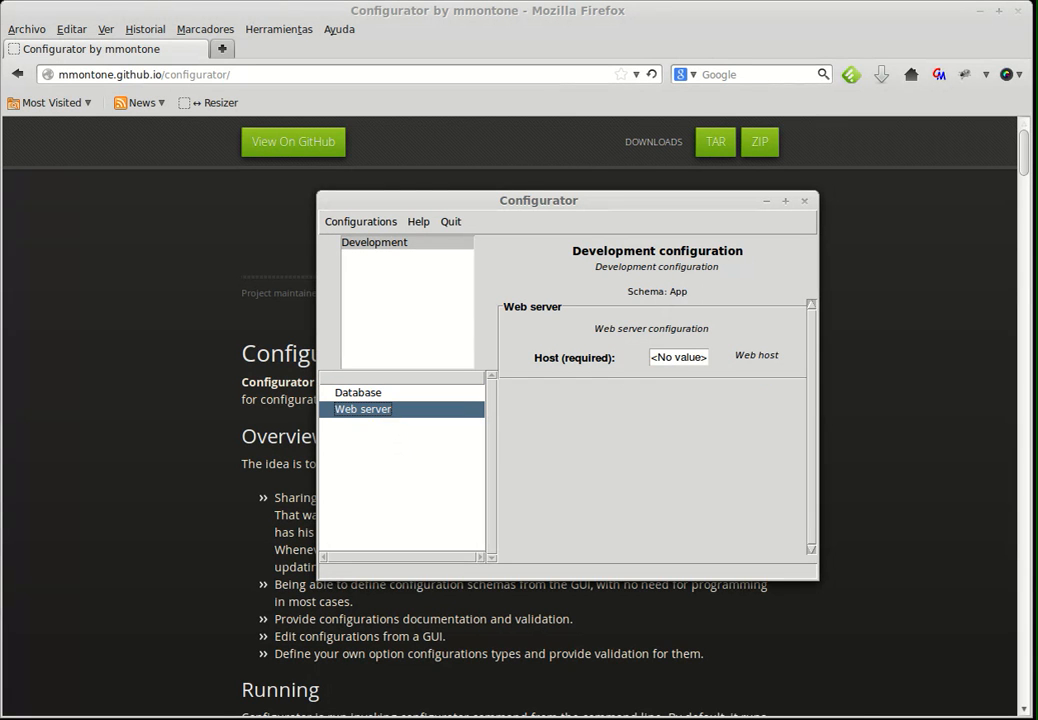
pyautogui.click(679, 358)
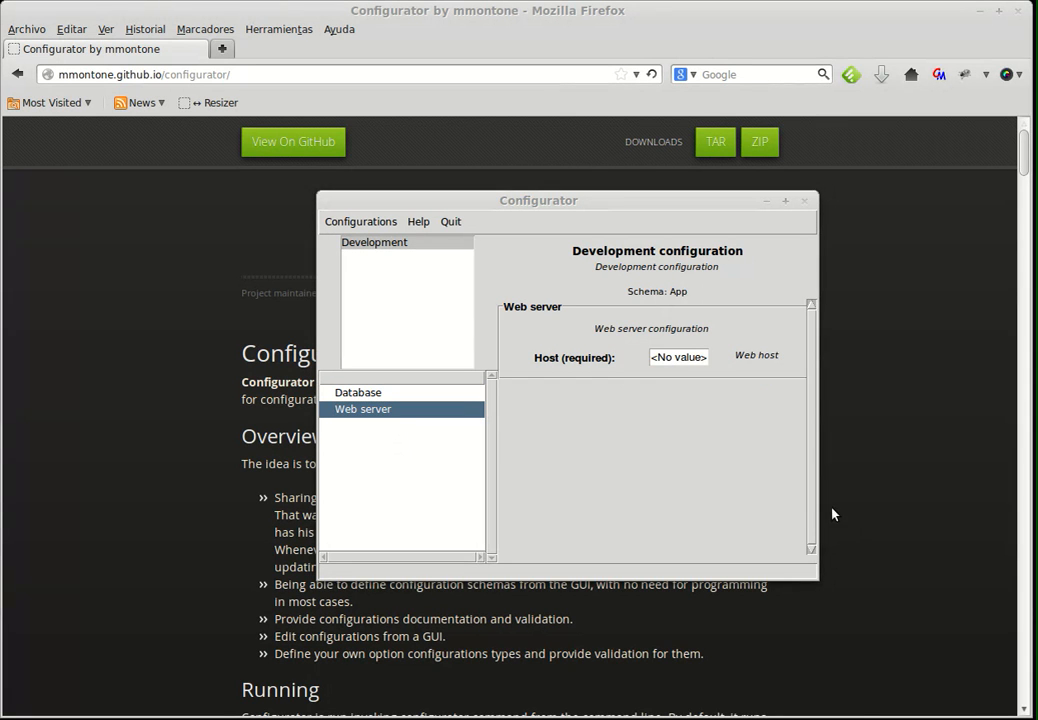
pyautogui.click(356, 223)
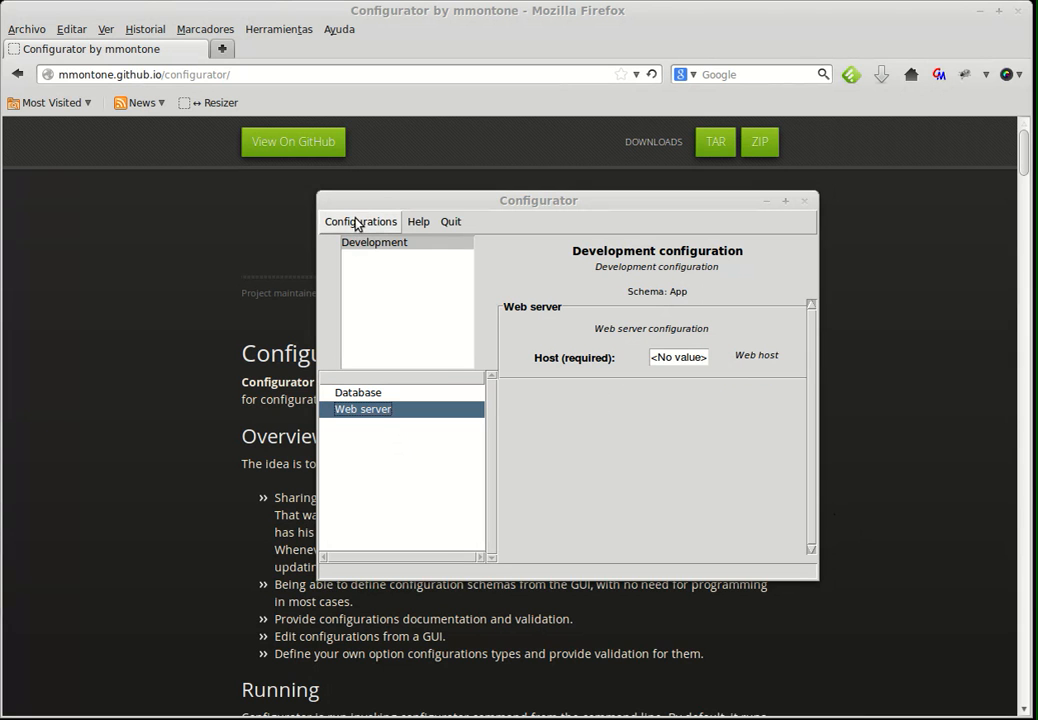
pyautogui.click(340, 272)
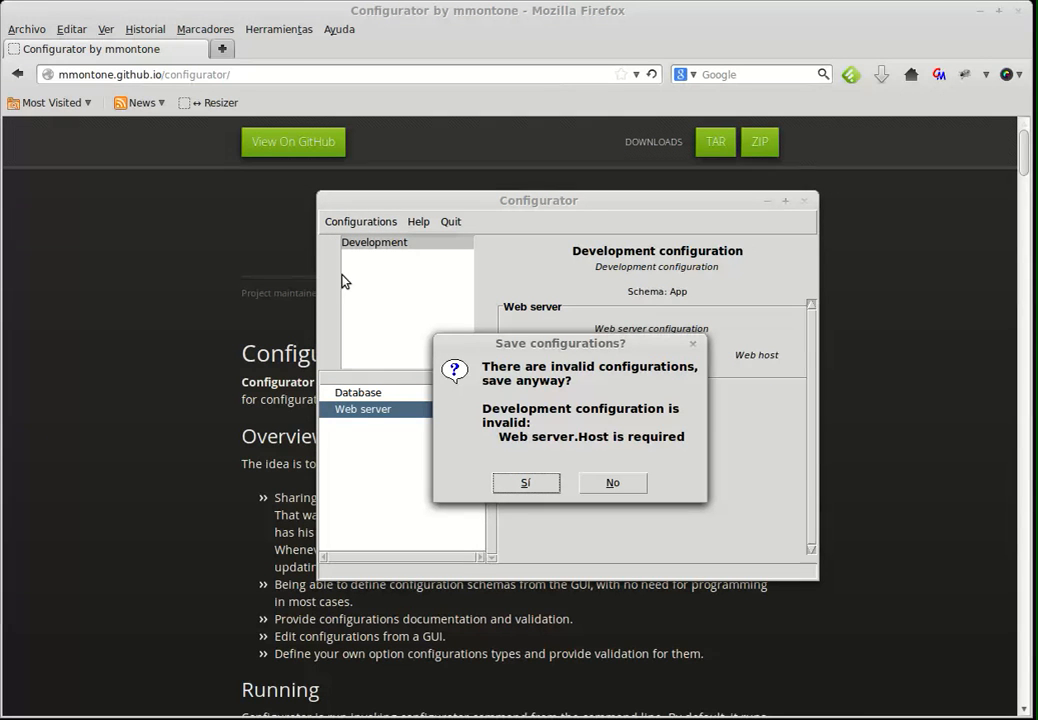
pyautogui.click(618, 484)
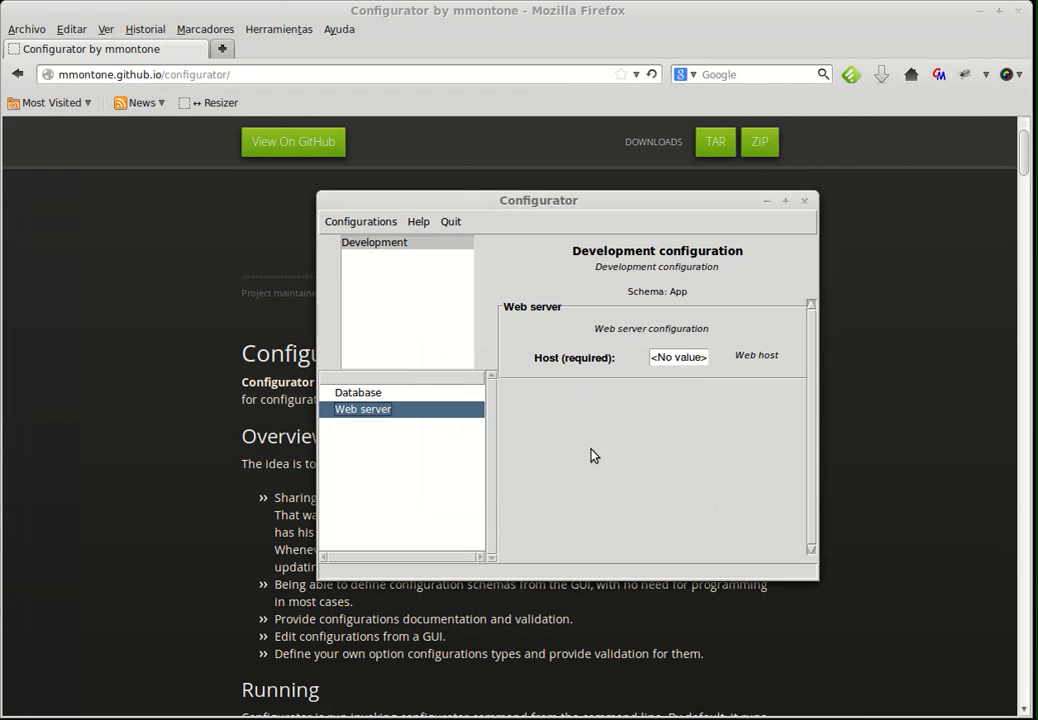
# - Validate the configurations while the Web server host is still empty and dismiss the report
pyautogui.click(358, 226)
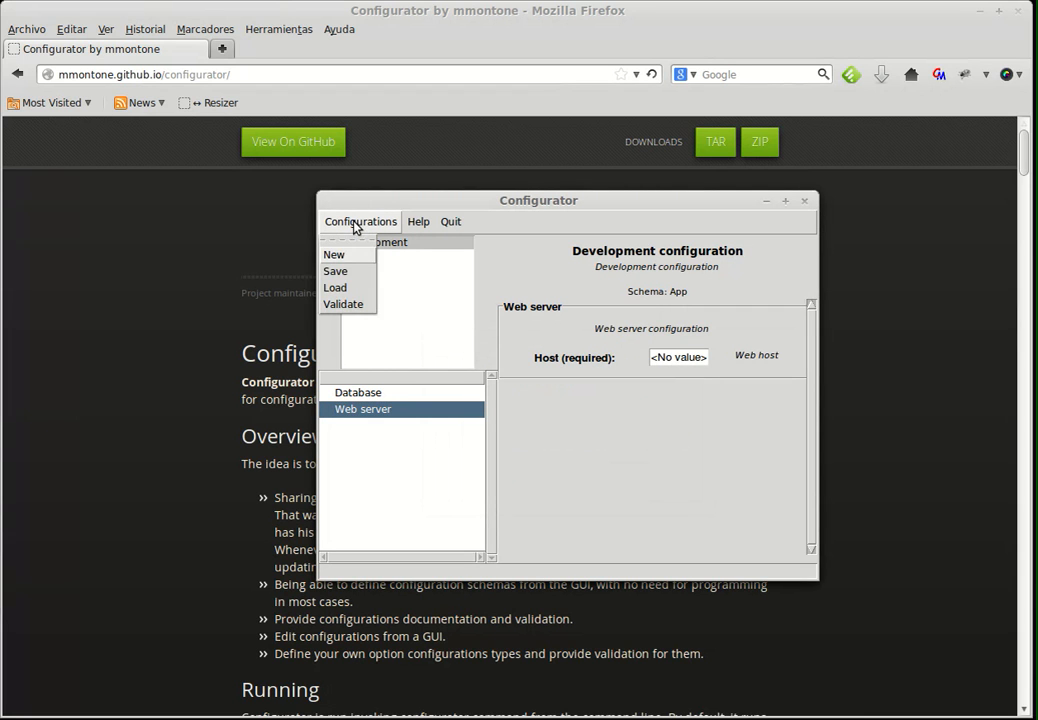
pyautogui.click(356, 303)
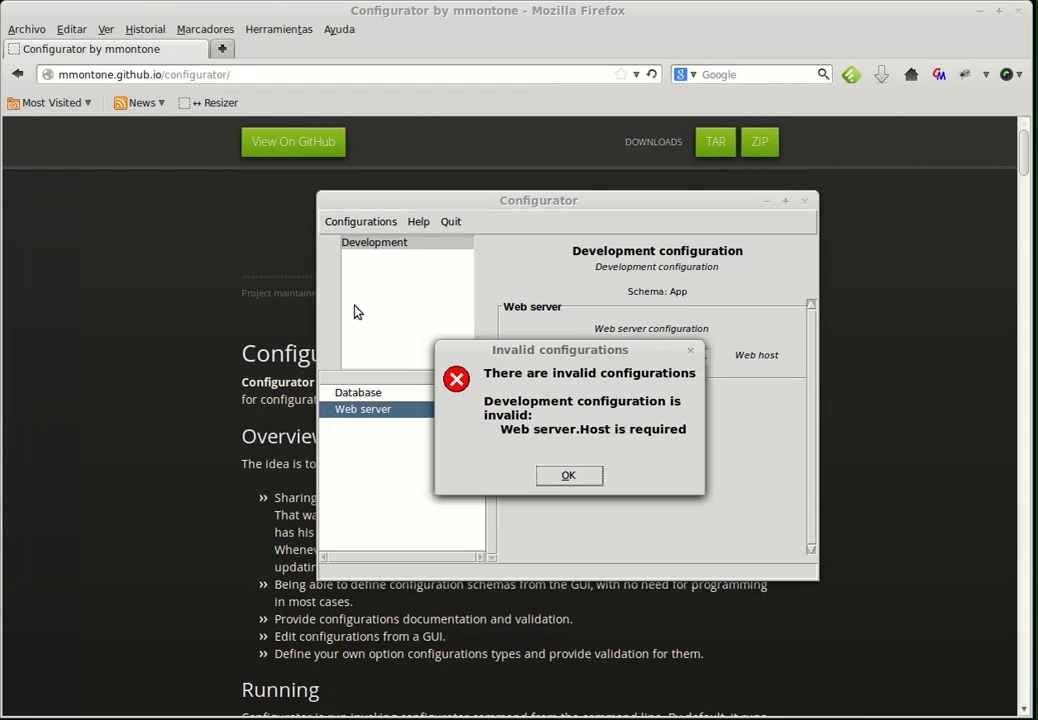
pyautogui.click(568, 477)
# - Set the Web server host to localhost and validate all configurations
pyautogui.doubleClick(664, 359)
pyautogui.click(719, 383)
pyautogui.write('localhost')
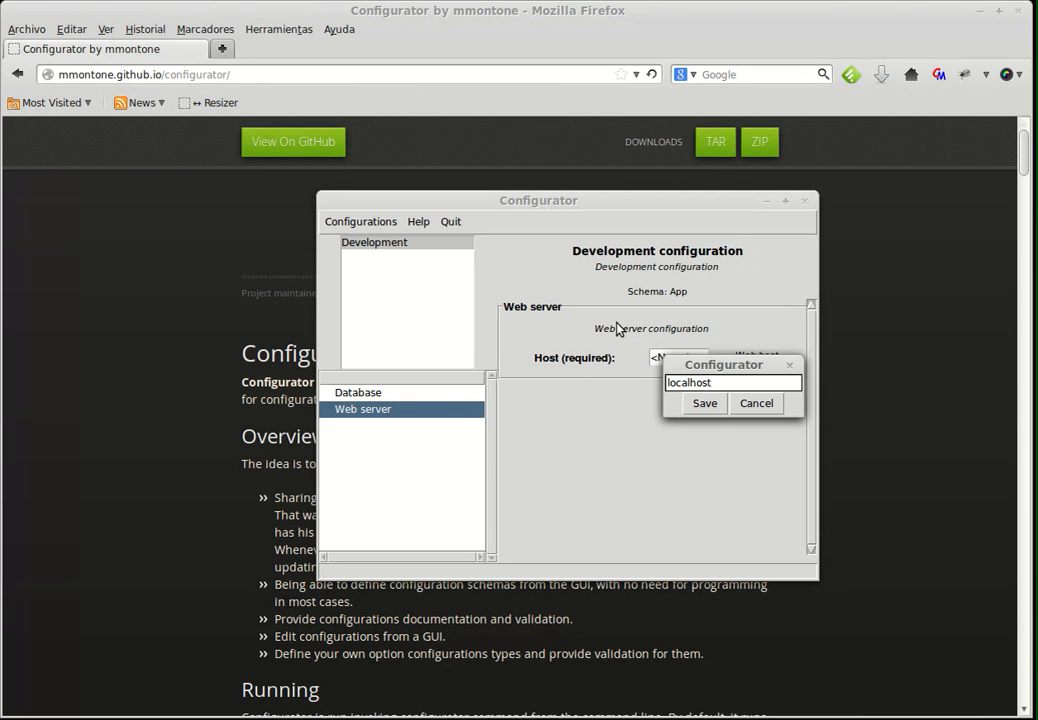
pyautogui.click(703, 403)
pyautogui.click(360, 221)
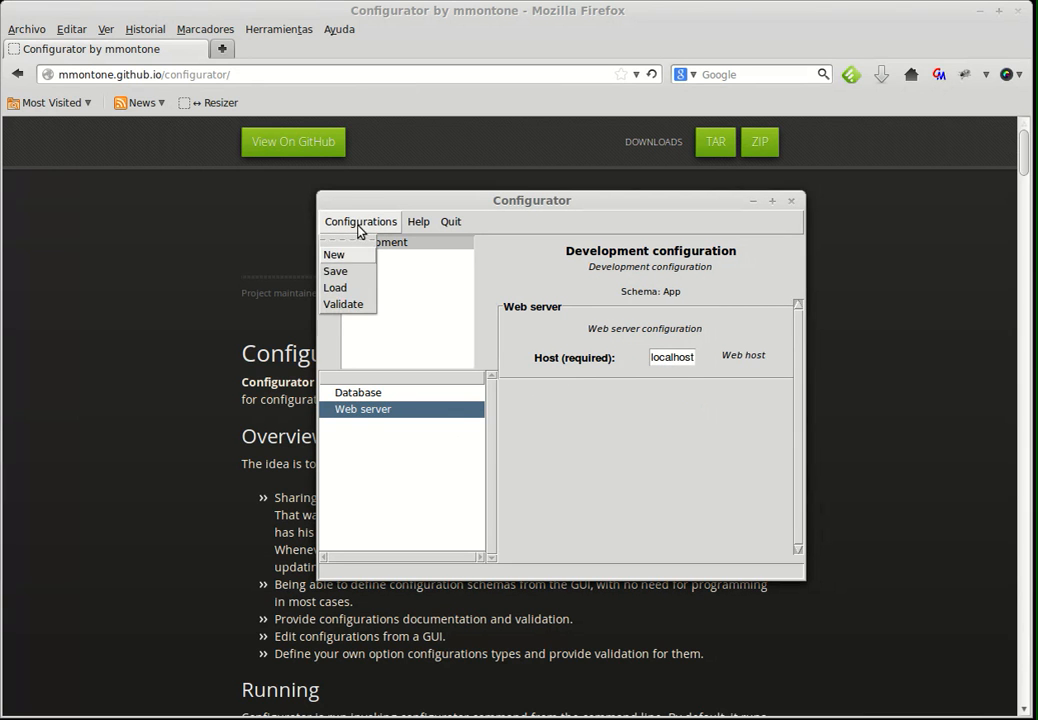
pyautogui.click(350, 304)
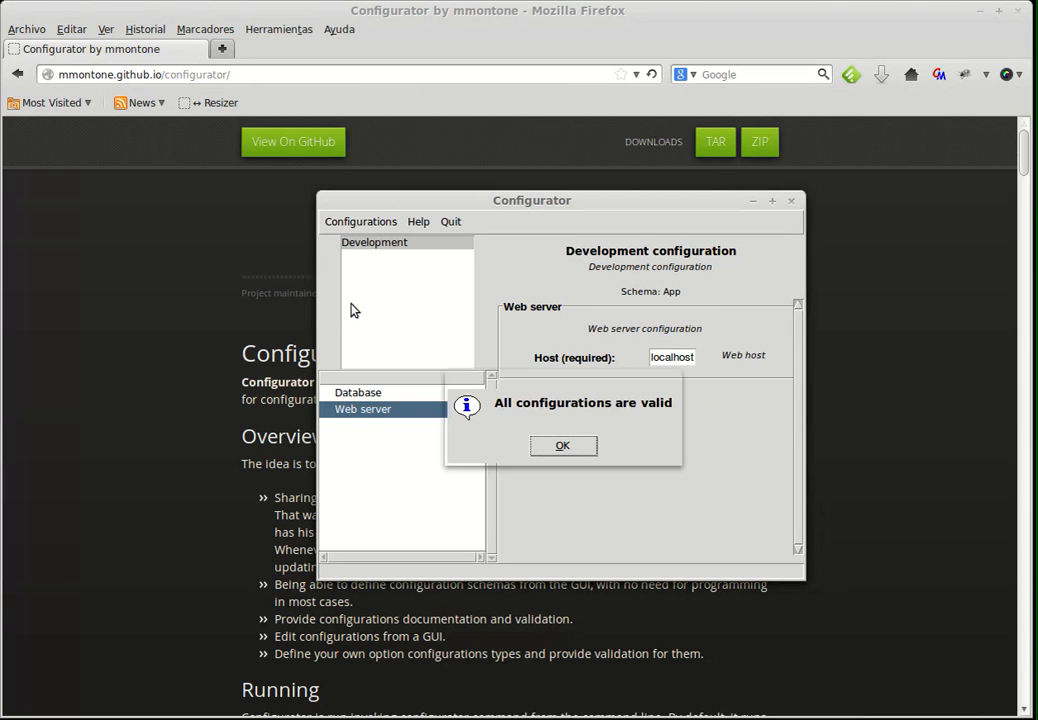
pyautogui.click(589, 450)
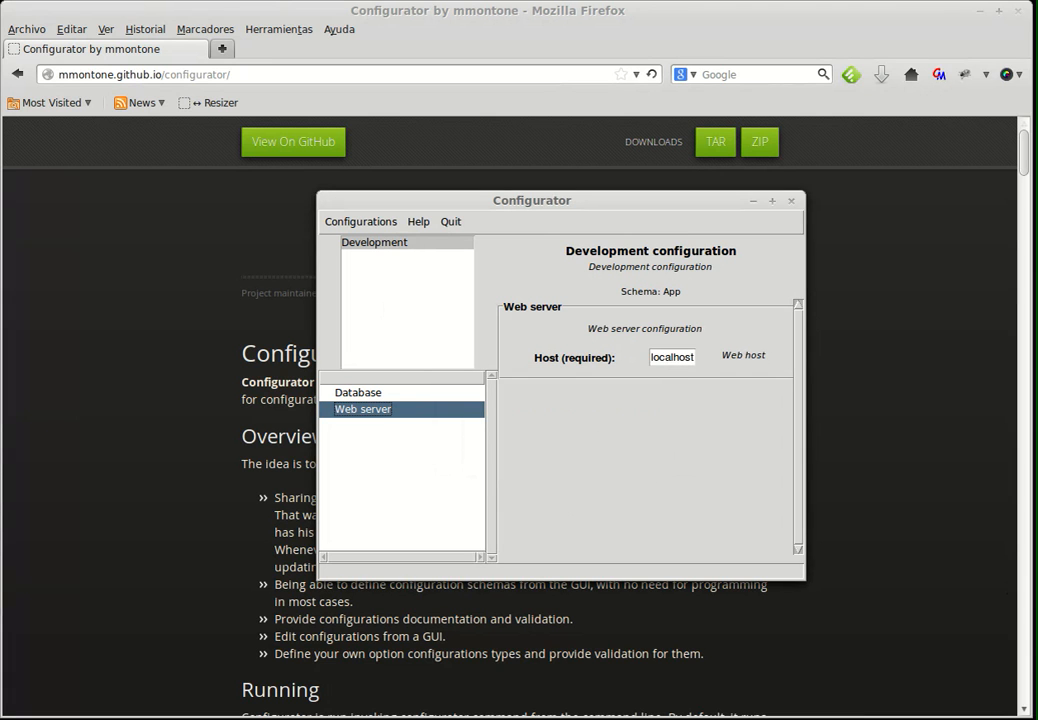
# - Save the configurations in xml format to configurator.config in the myproject directory and close the editor
pyautogui.click(355, 222)
pyautogui.click(357, 275)
pyautogui.moveTo(461, 303); pyautogui.dragTo(633, 317)
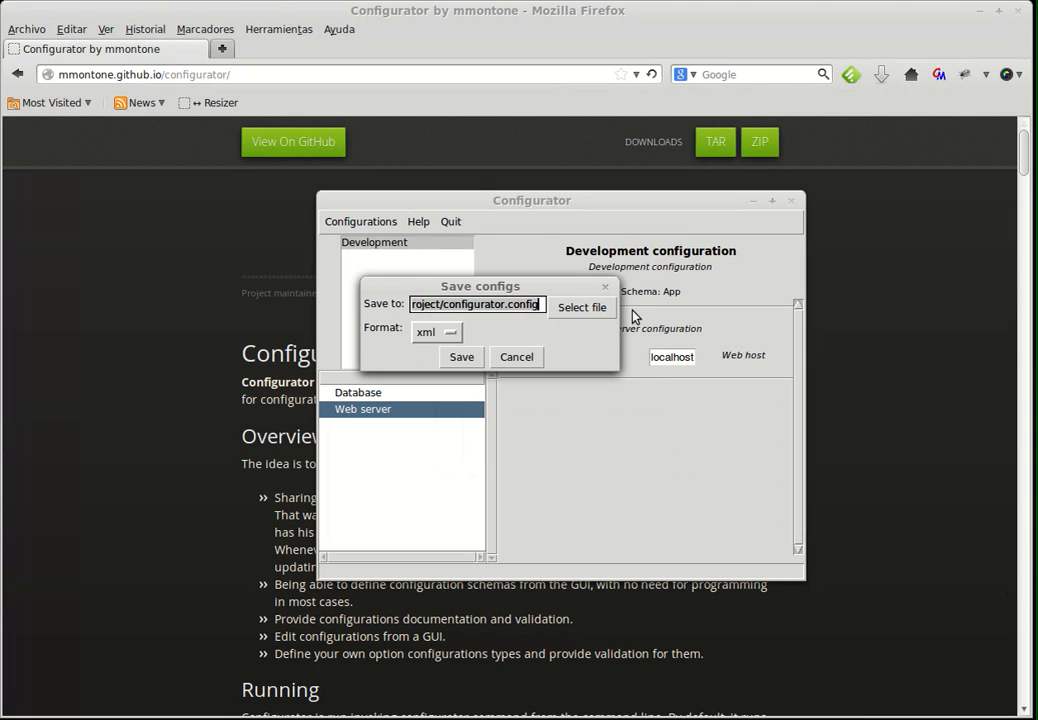
pyautogui.click(467, 362)
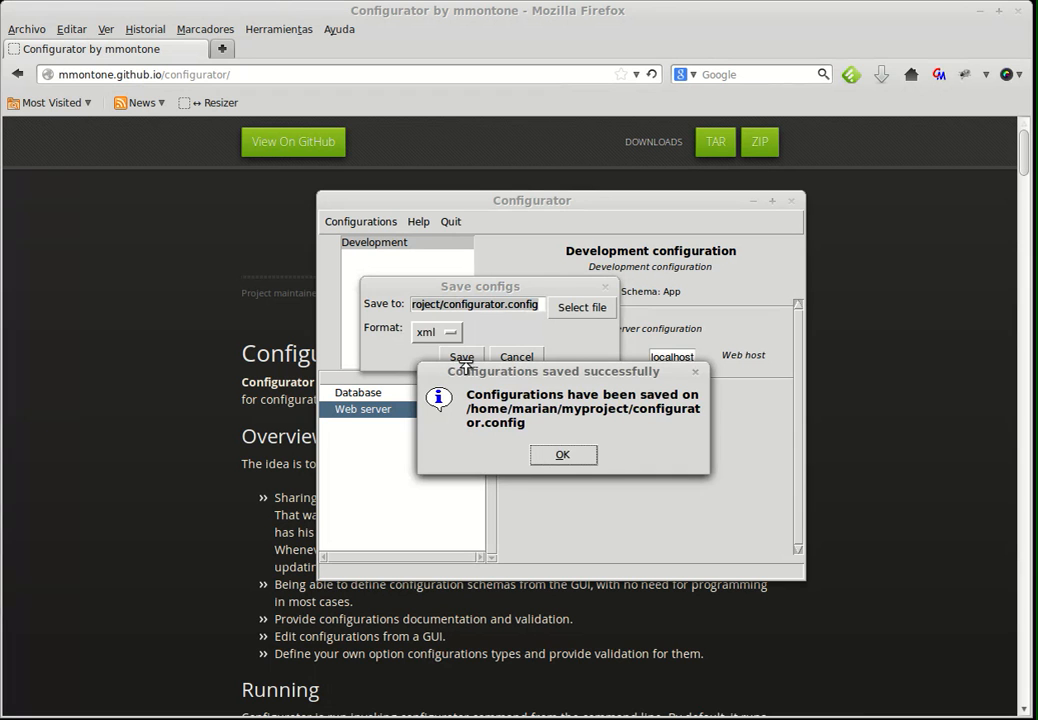
pyautogui.click(572, 455)
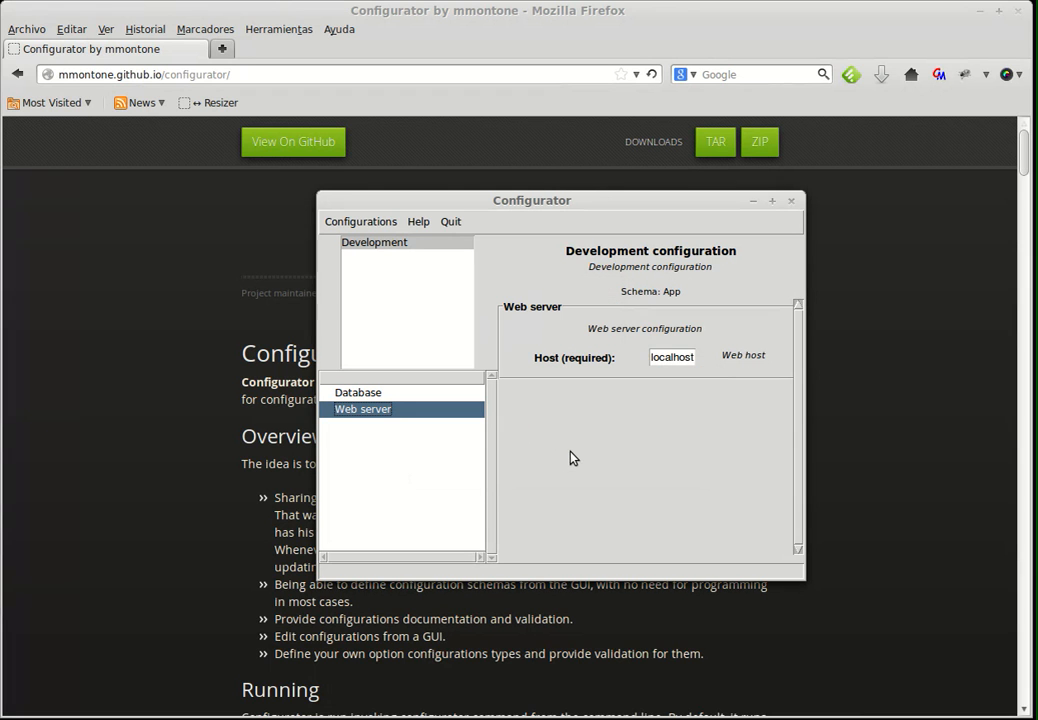
pyautogui.click(790, 203)
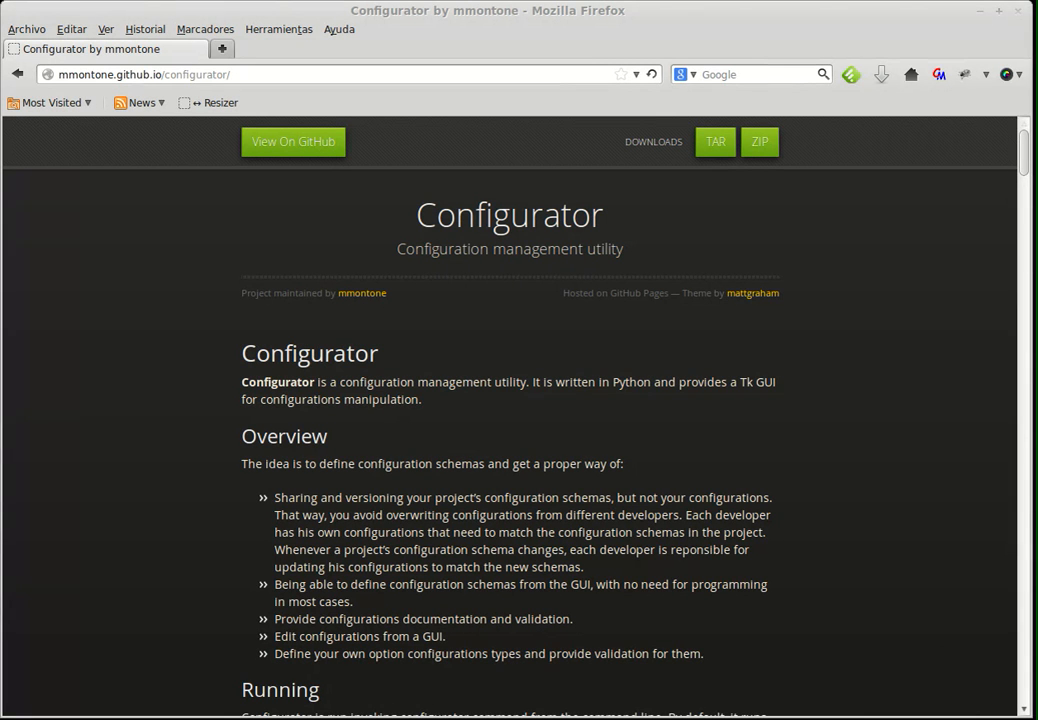
# - Switch to the terminal, change to the configurator/doc/example directory under home and run configurator there
pyautogui.click(395, 716)
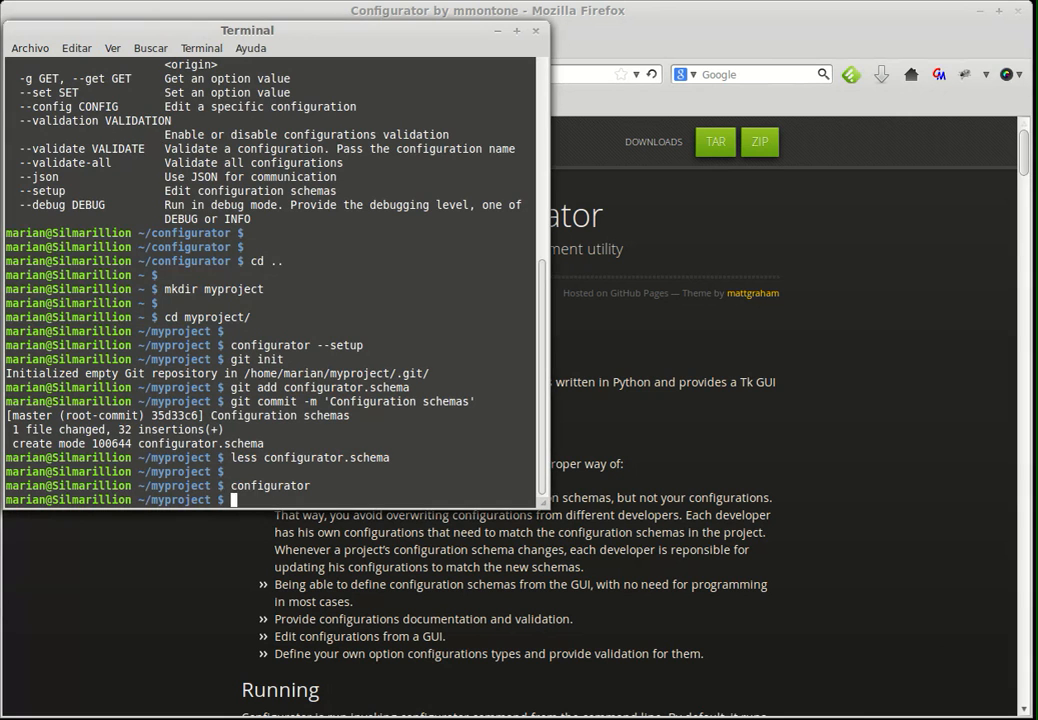
pyautogui.write('cd')
pyautogui.press('Return')
pyautogui.write('cd')
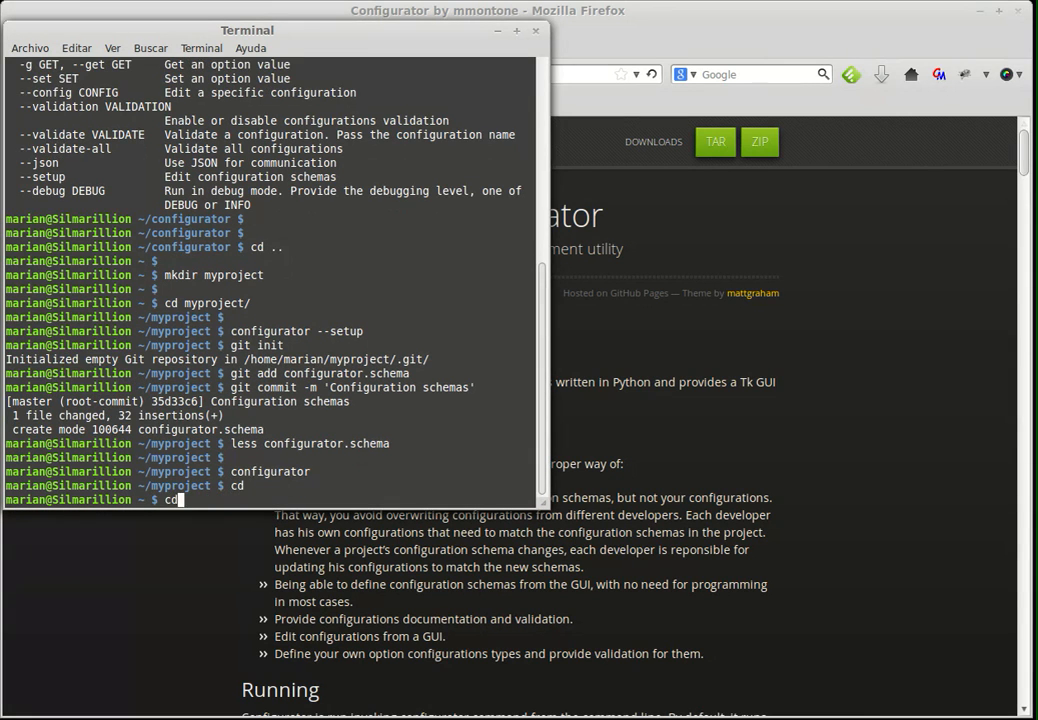
pyautogui.write(' configurator')
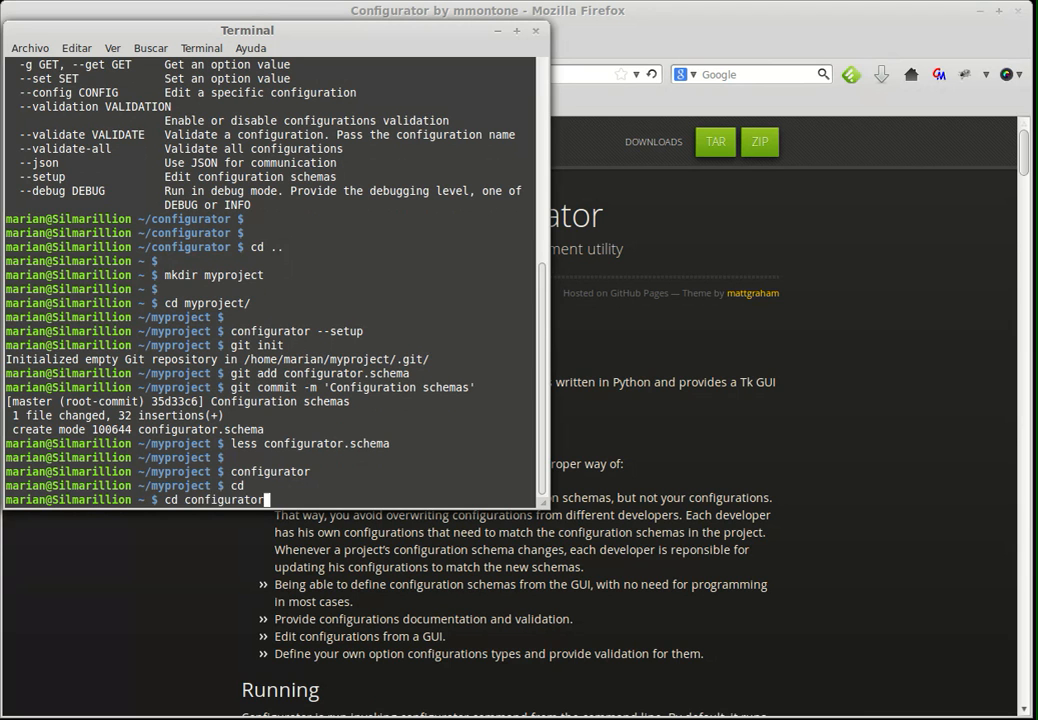
pyautogui.press('Return')
pyautogui.write('cd doc/example/')
pyautogui.press('Return')
pyautogui.write('configurator')
pyautogui.press('Return')
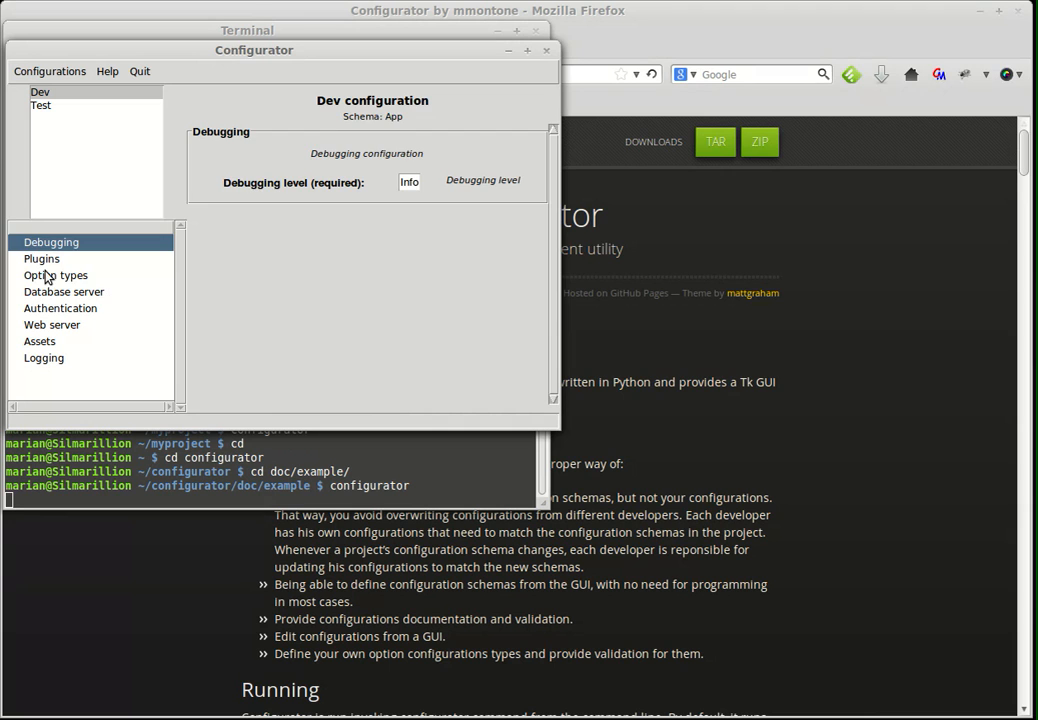
# - In the Dev configuration's Option types section, change the Color option to #d938d9 using the color picker
pyautogui.click(47, 276)
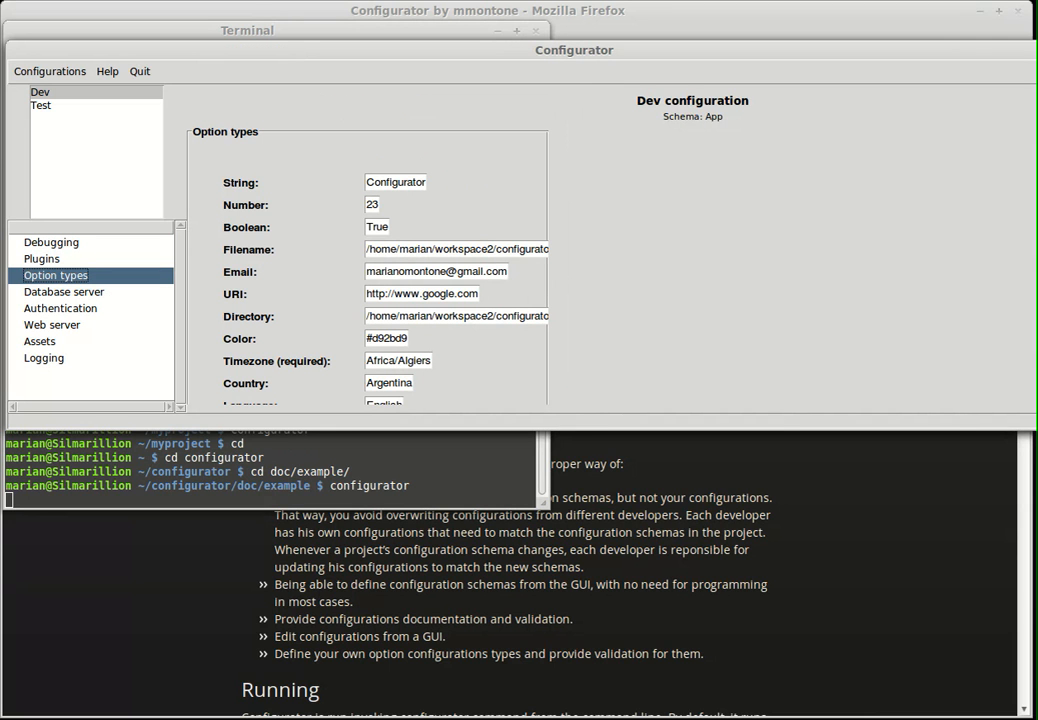
pyautogui.moveTo(1036, 430); pyautogui.dragTo(877, 606)
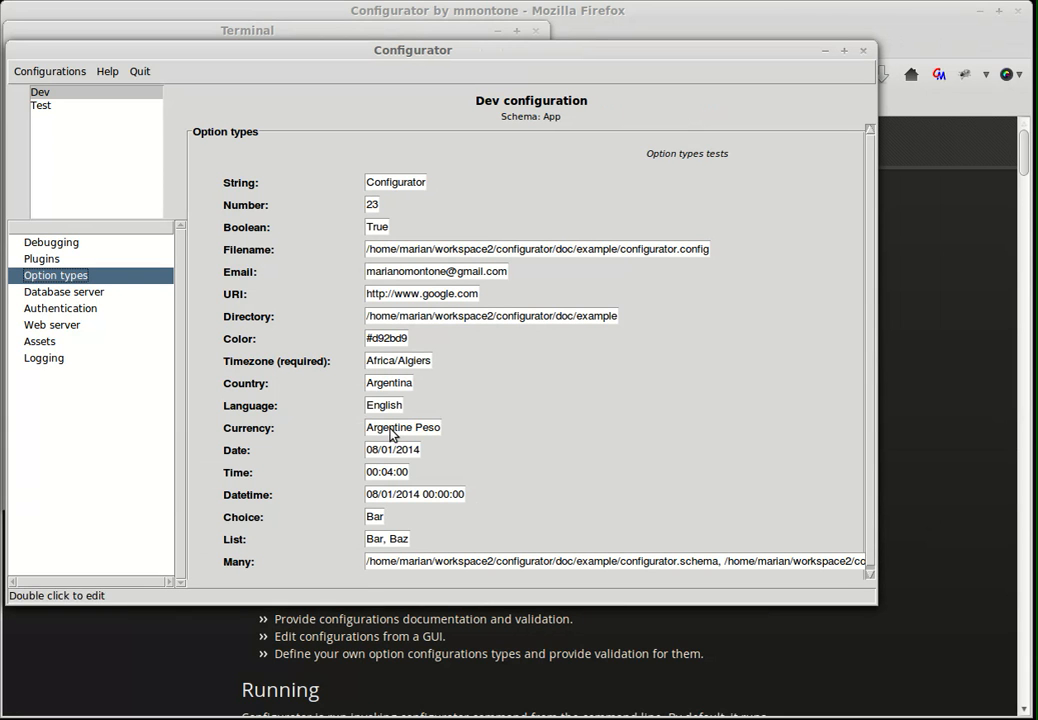
pyautogui.doubleClick(390, 340)
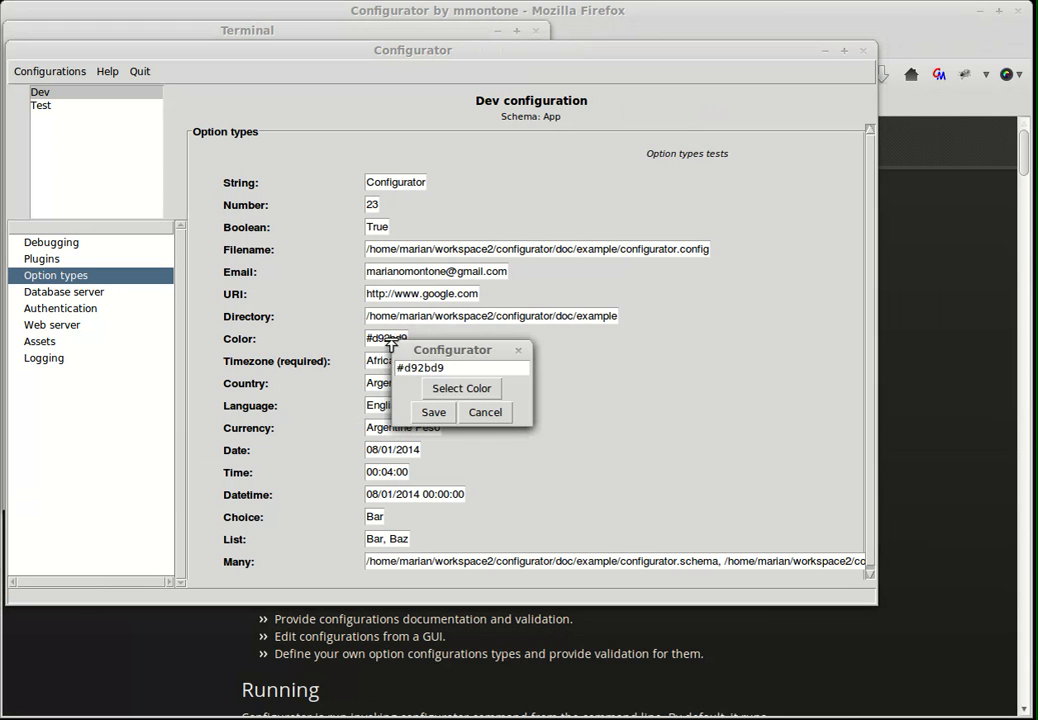
pyautogui.click(447, 390)
pyautogui.click(387, 338)
pyautogui.click(368, 424)
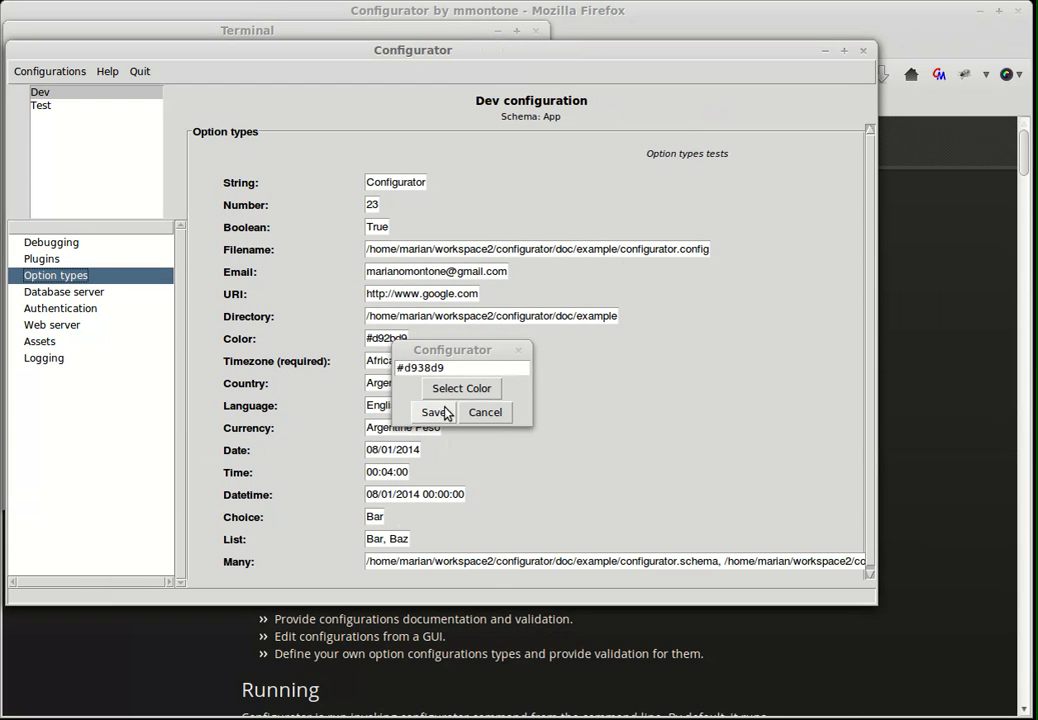
pyautogui.click(443, 412)
# - Set the Date option to 02/01/2014 using the calendar
pyautogui.scroll(-1, 456, 465)
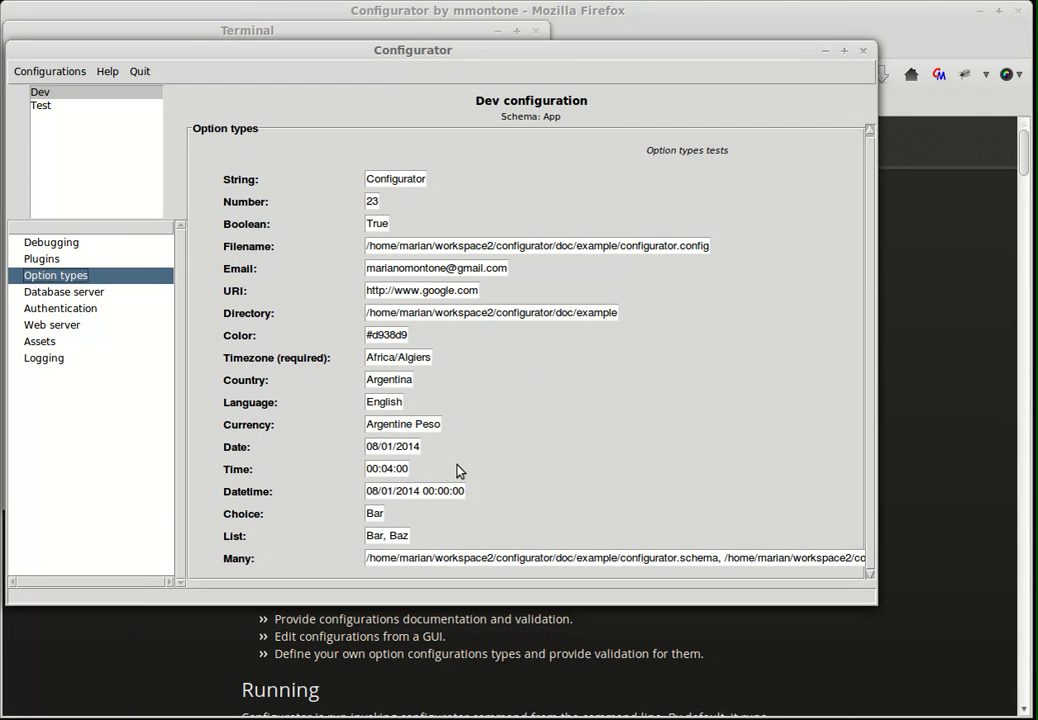
pyautogui.doubleClick(402, 447)
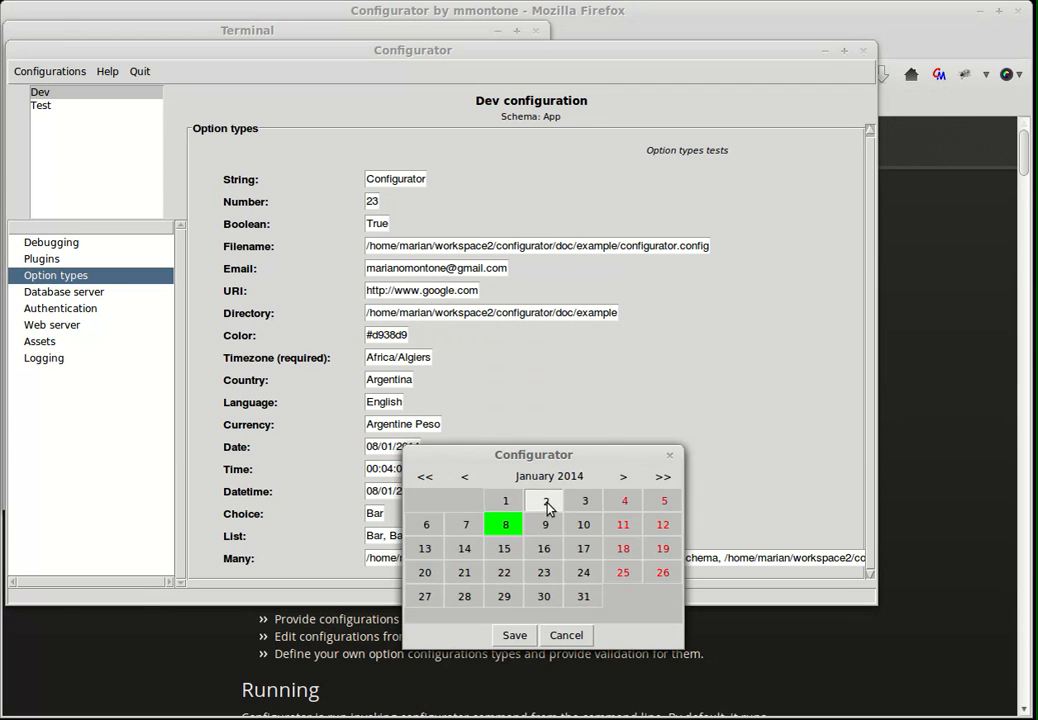
pyautogui.click(546, 502)
pyautogui.click(514, 635)
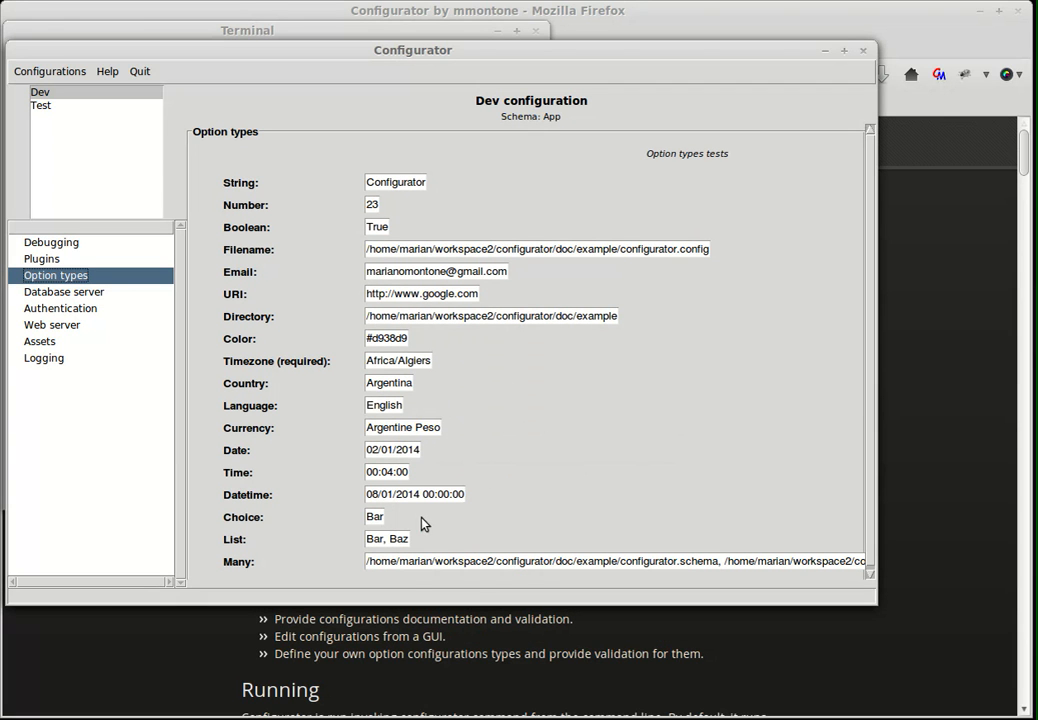
# - Open the Choice option's value for editing, and close the configurations editor to return to the Configurator web page
pyautogui.doubleClick(378, 521)
pyautogui.click(428, 556)
pyautogui.click(431, 588)
pyautogui.click(410, 575)
pyautogui.click(863, 51)
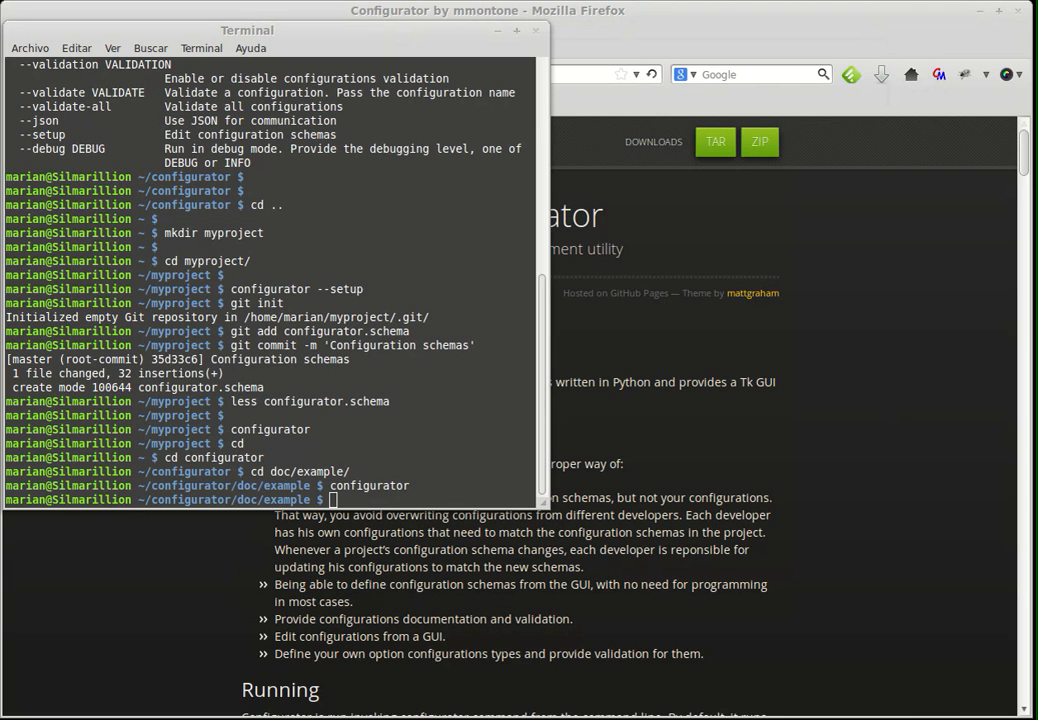
pyautogui.click(873, 482)
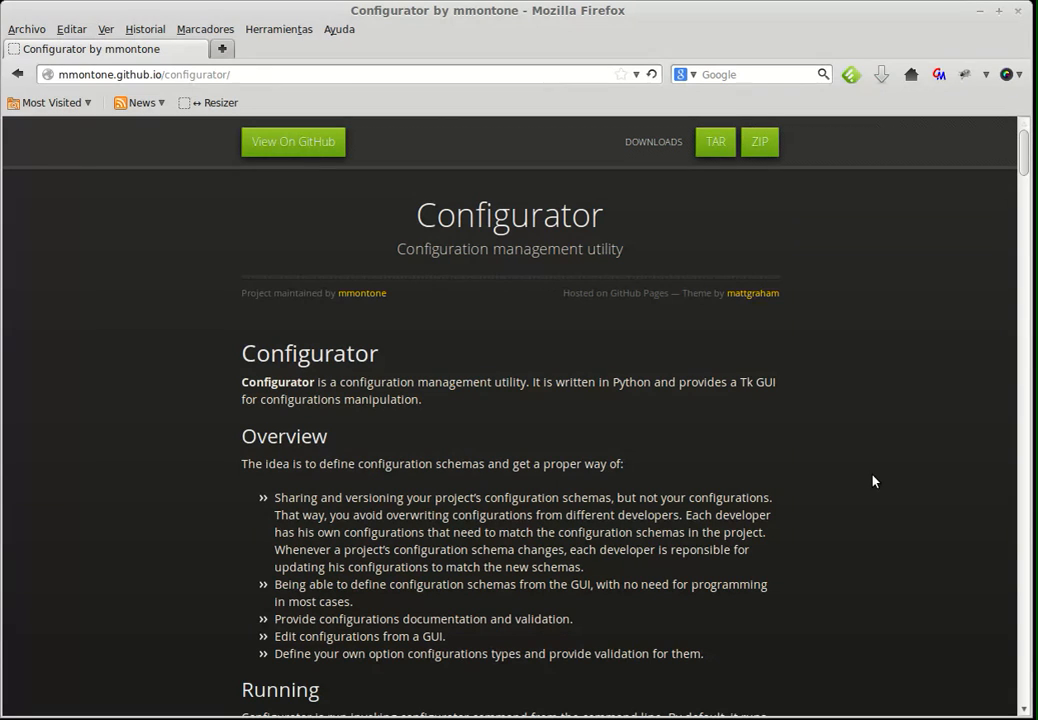